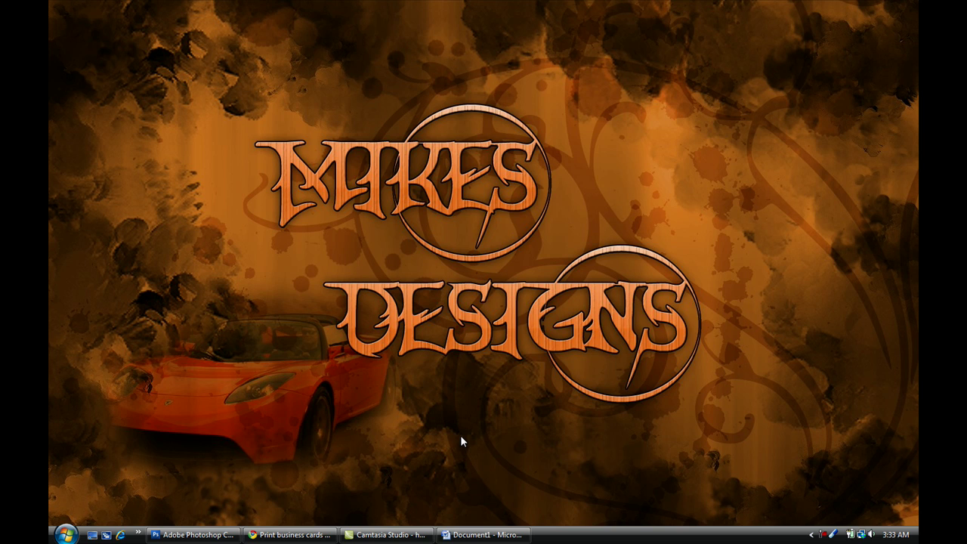
{"action": "left_click", "coordinate": [228, 536]}
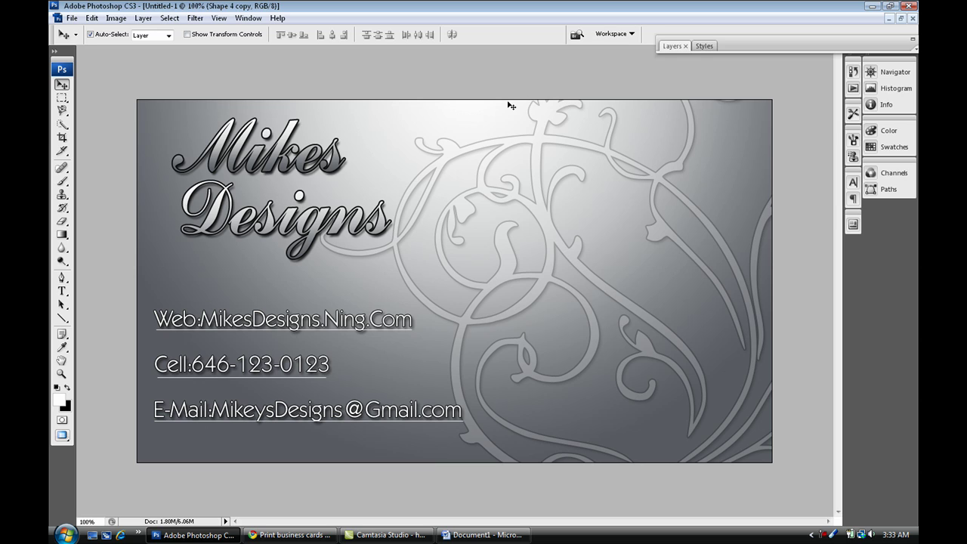
Set up a new document at 3.5 × 2 inches, 300 pixels/inch, RGB Color.
{"action": "key", "text": "ctrl+n"}
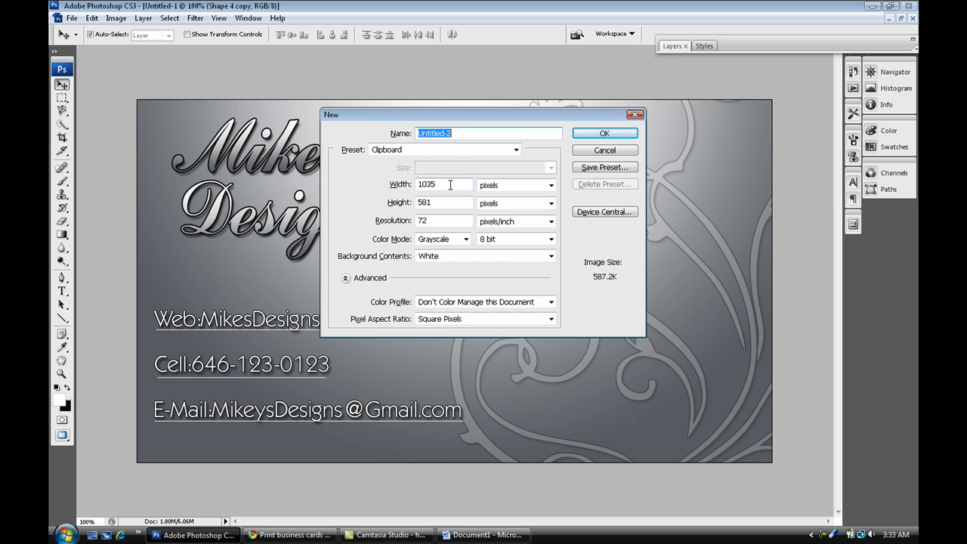
{"action": "left_click", "coordinate": [500, 185]}
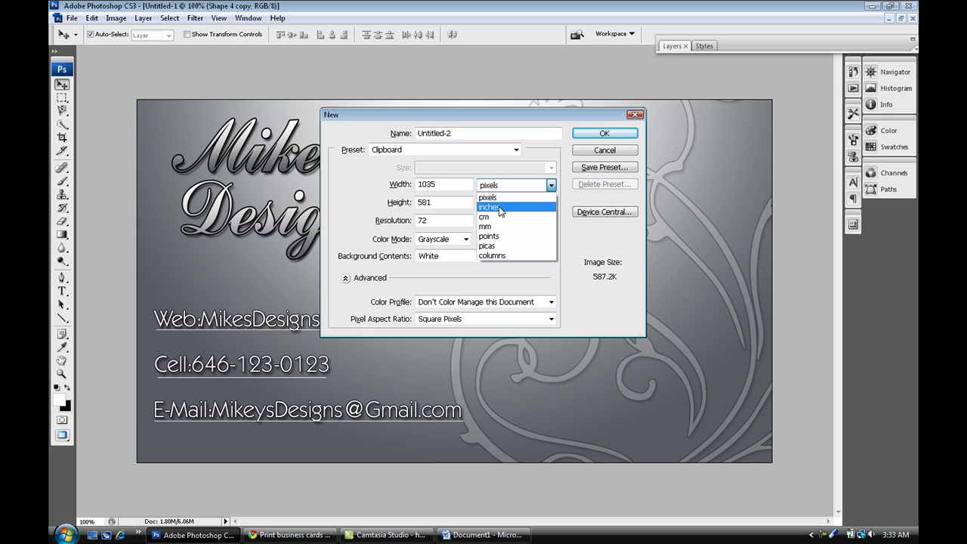
{"action": "left_click", "coordinate": [498, 208]}
{"action": "double_click", "coordinate": [459, 184]}
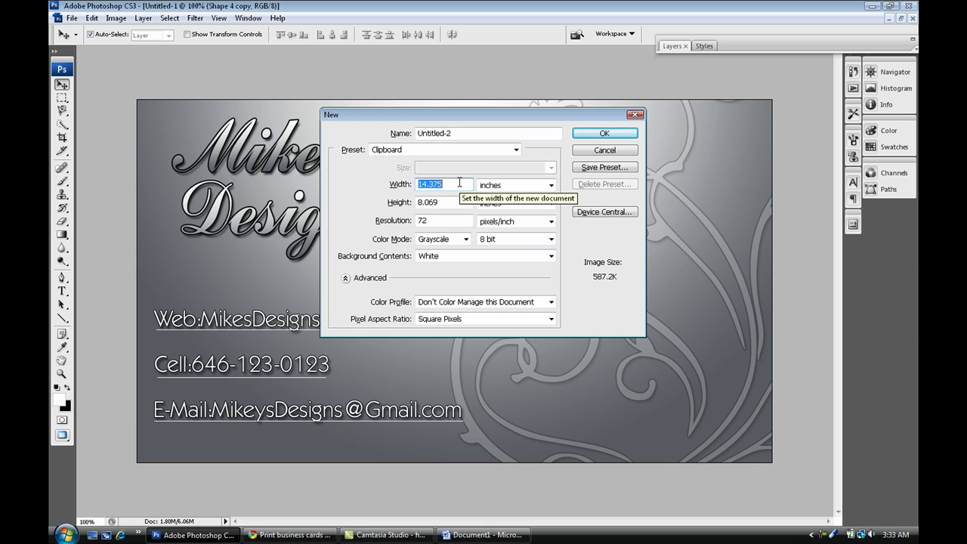
{"action": "type", "text": "3.5"}
{"action": "double_click", "coordinate": [456, 204]}
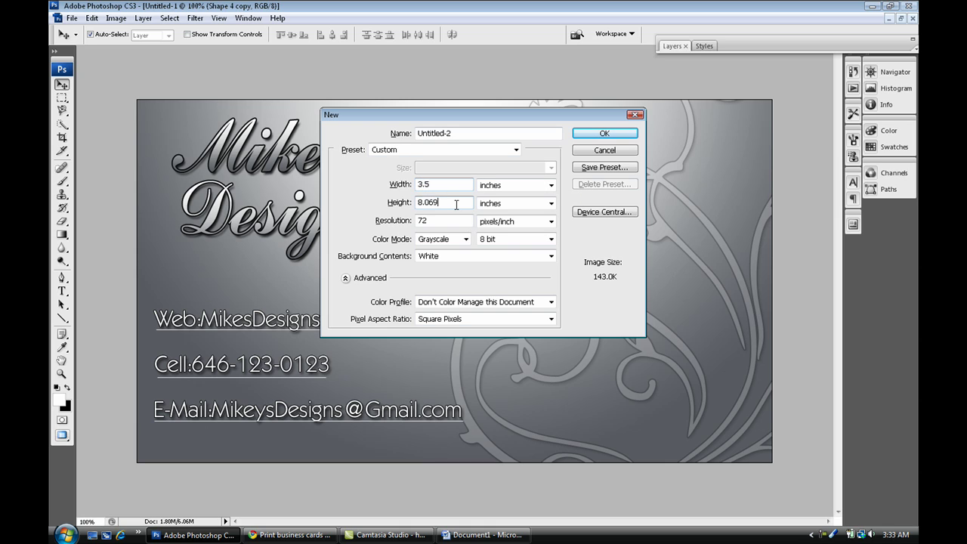
{"action": "type", "text": "2"}
{"action": "double_click", "coordinate": [438, 221]}
{"action": "type", "text": "300"}
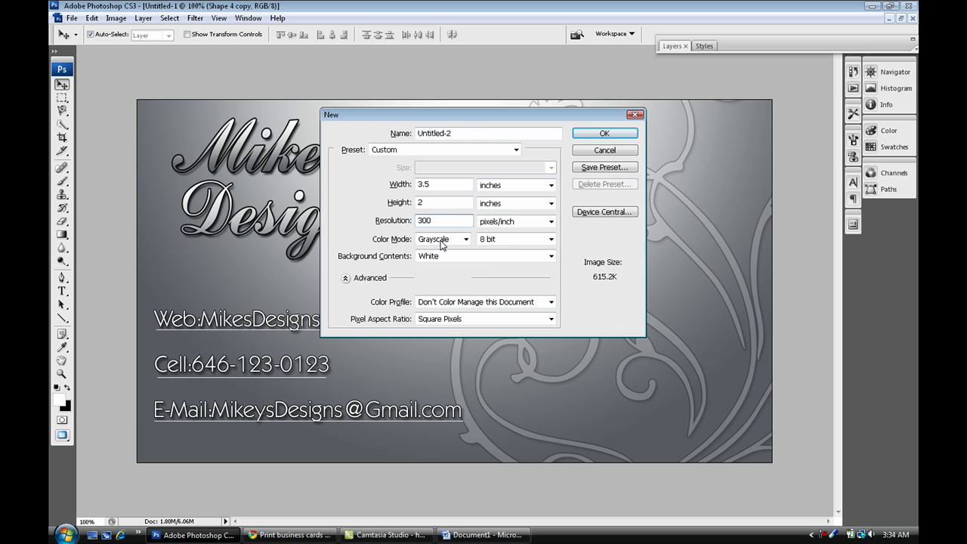
{"action": "left_click", "coordinate": [442, 242]}
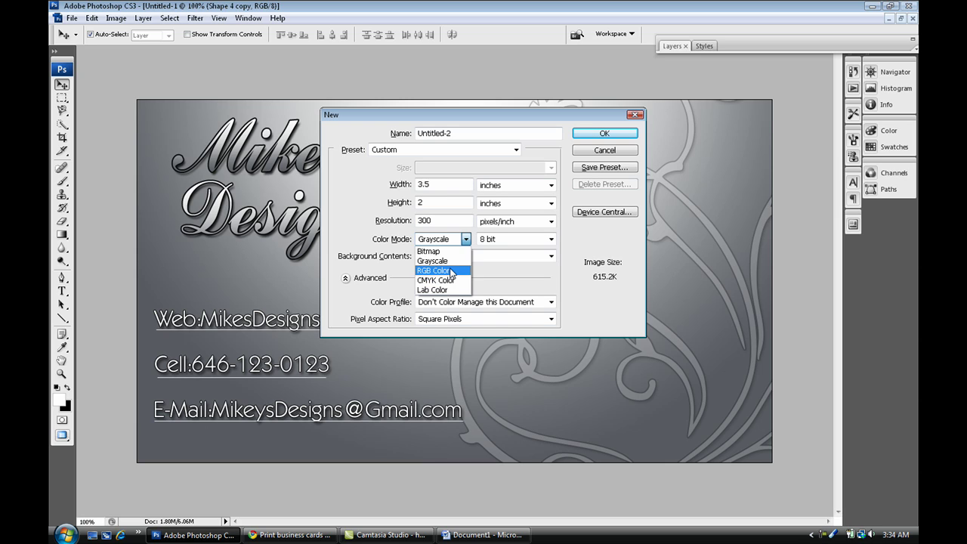
{"action": "left_click", "coordinate": [450, 271]}
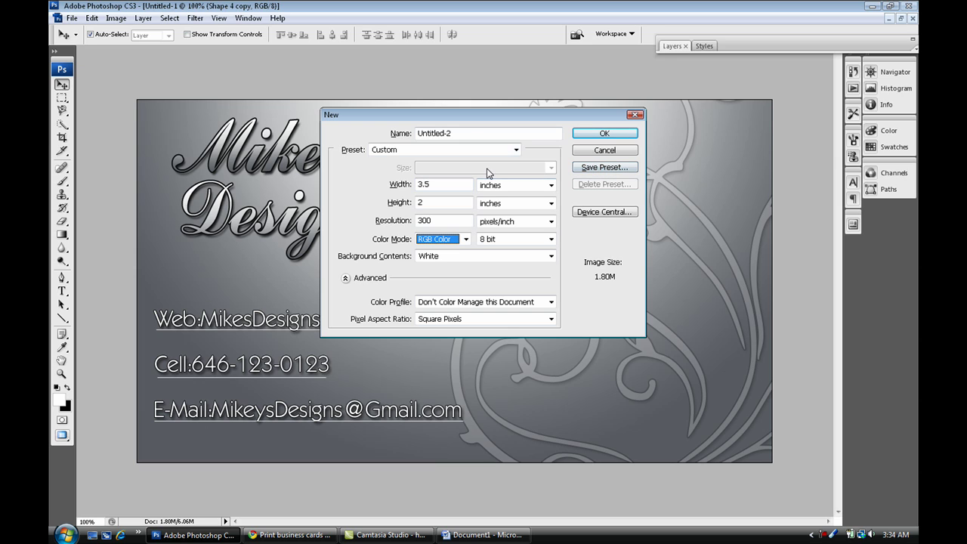
Create the blank document and fill it with a grey radial gradient.
{"action": "left_click", "coordinate": [604, 133]}
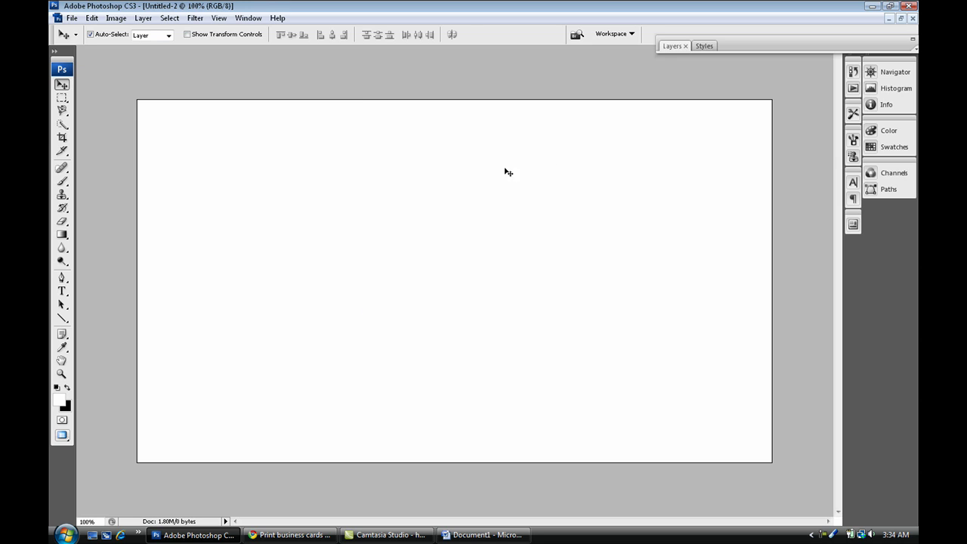
{"action": "left_click", "coordinate": [62, 235]}
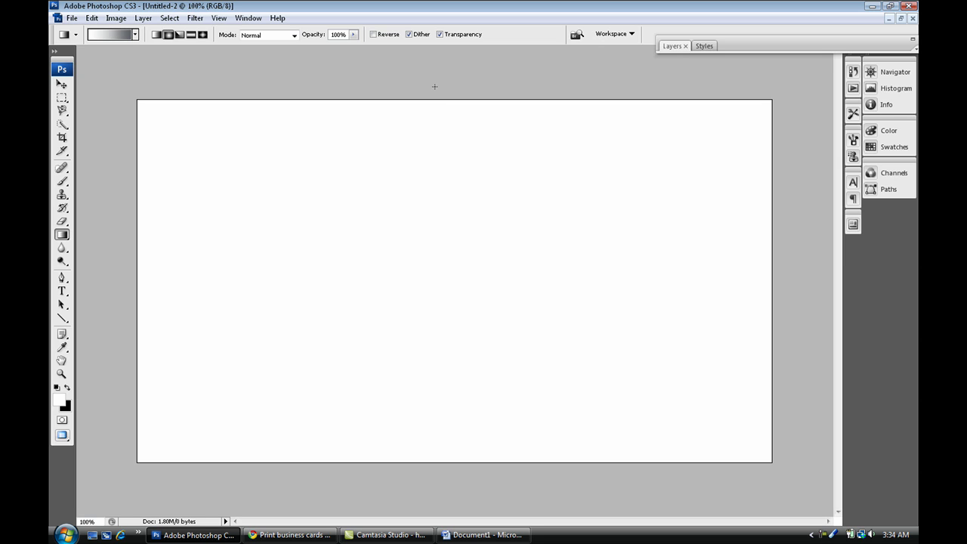
{"action": "left_click_drag", "start_coordinate": [434, 86], "coordinate": [423, 447]}
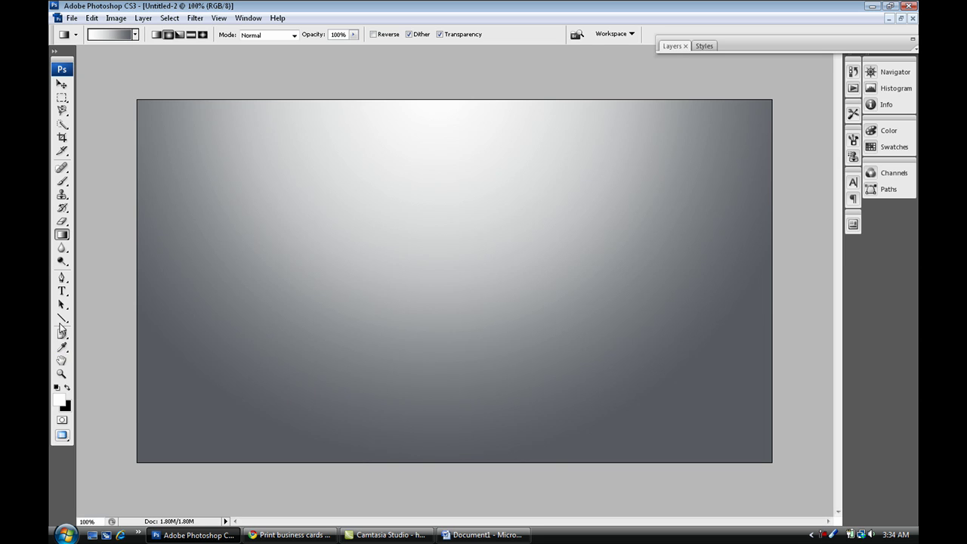
Draw a large ornamental swirl custom shape across the right side and nudge it slightly left.
{"action": "left_click", "coordinate": [62, 318]}
{"action": "left_click", "coordinate": [115, 375]}
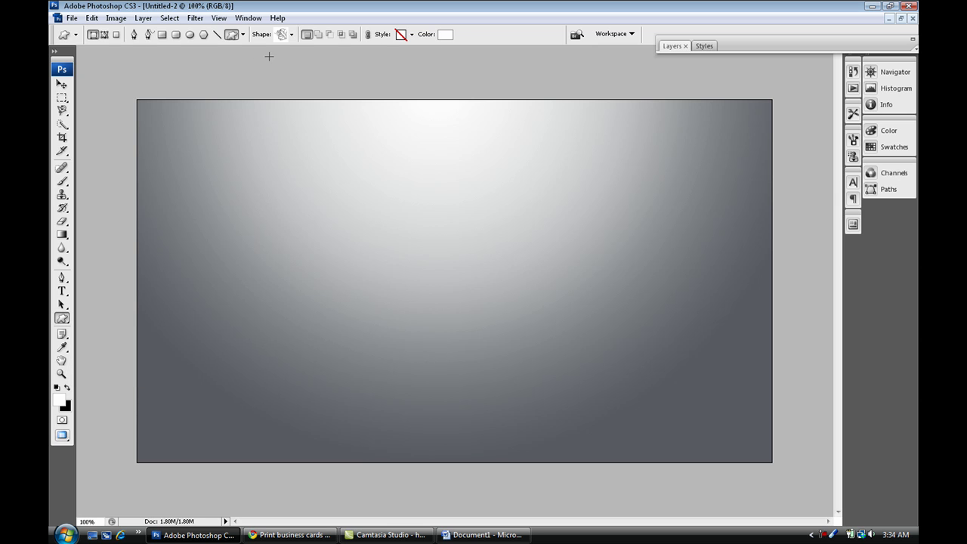
{"action": "left_click_drag", "start_coordinate": [376, 81], "coordinate": [816, 500]}
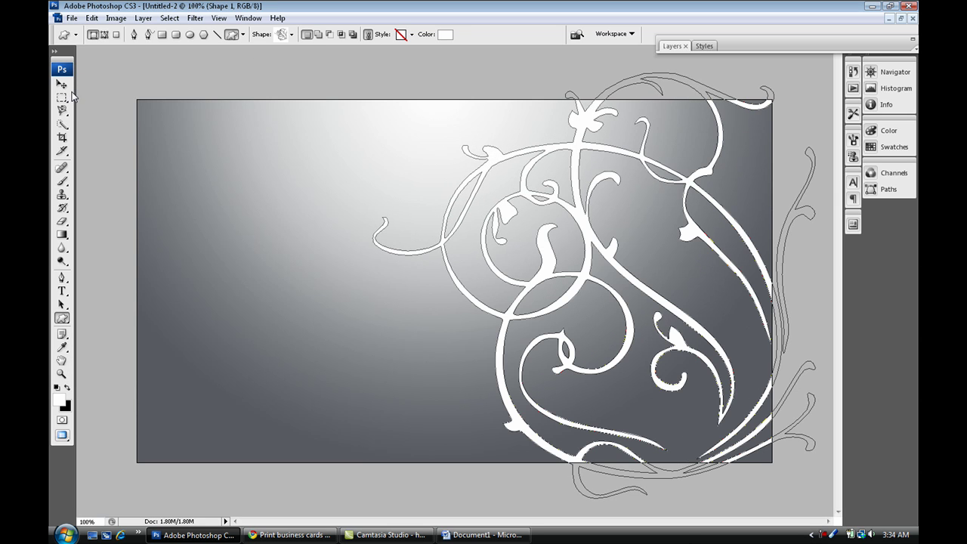
{"action": "left_click", "coordinate": [62, 84]}
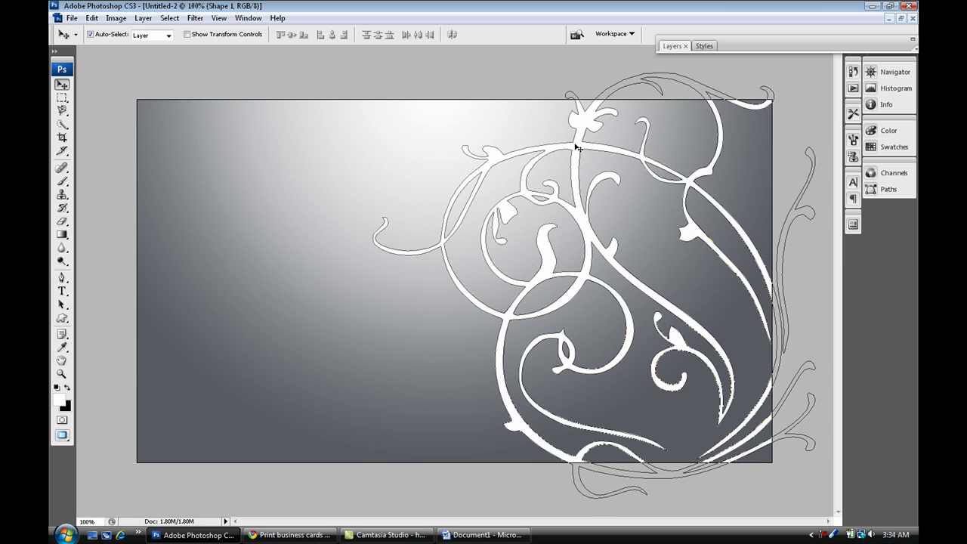
{"action": "left_click_drag", "start_coordinate": [577, 148], "coordinate": [565, 150]}
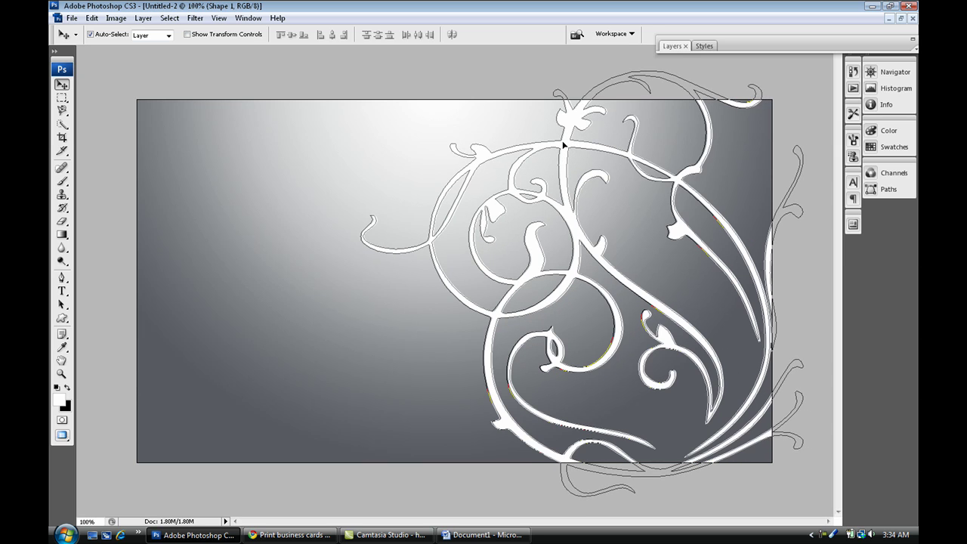
Give the Shape 1 swirl layer a 2 px black Stroke effect.
{"action": "double_click", "coordinate": [744, 44]}
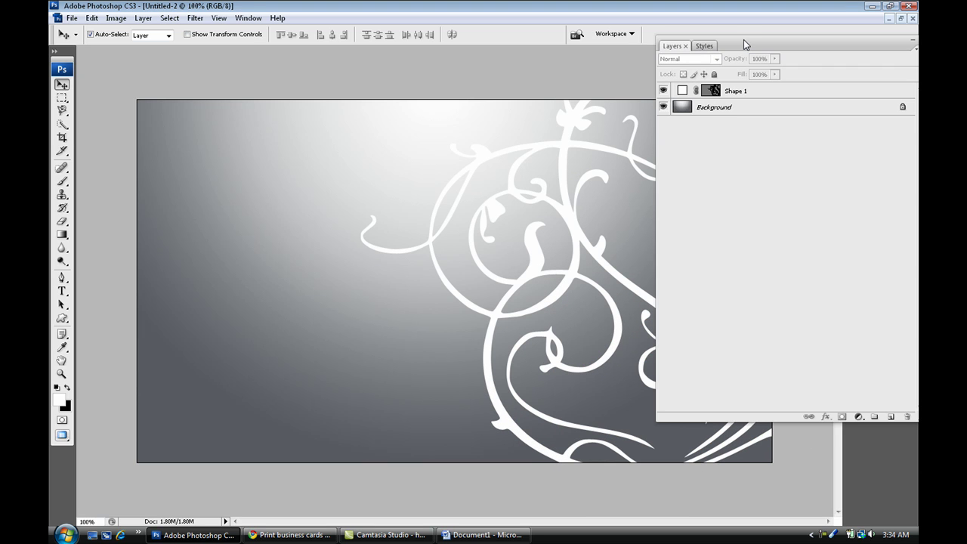
{"action": "double_click", "coordinate": [757, 92]}
{"action": "left_click", "coordinate": [563, 290]}
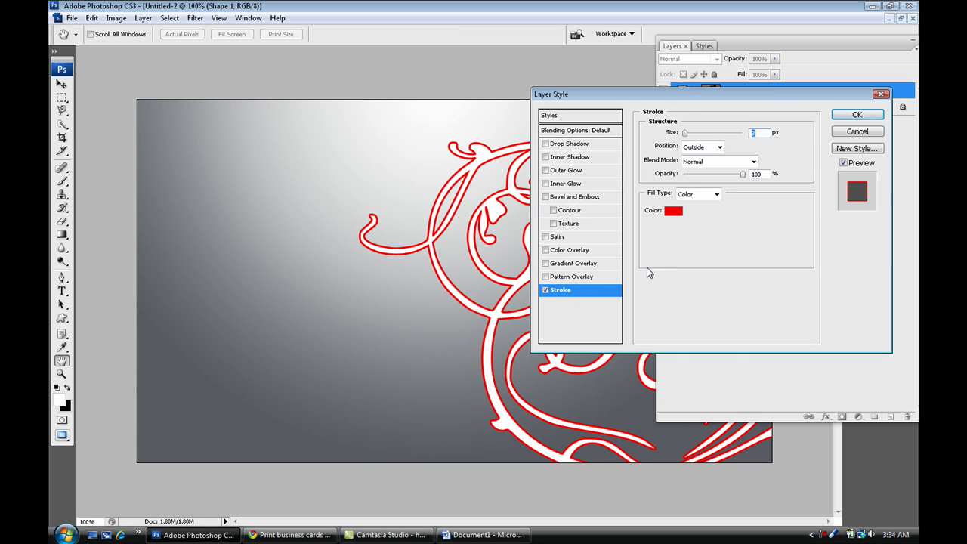
{"action": "left_click", "coordinate": [672, 211]}
{"action": "left_click", "coordinate": [577, 420]}
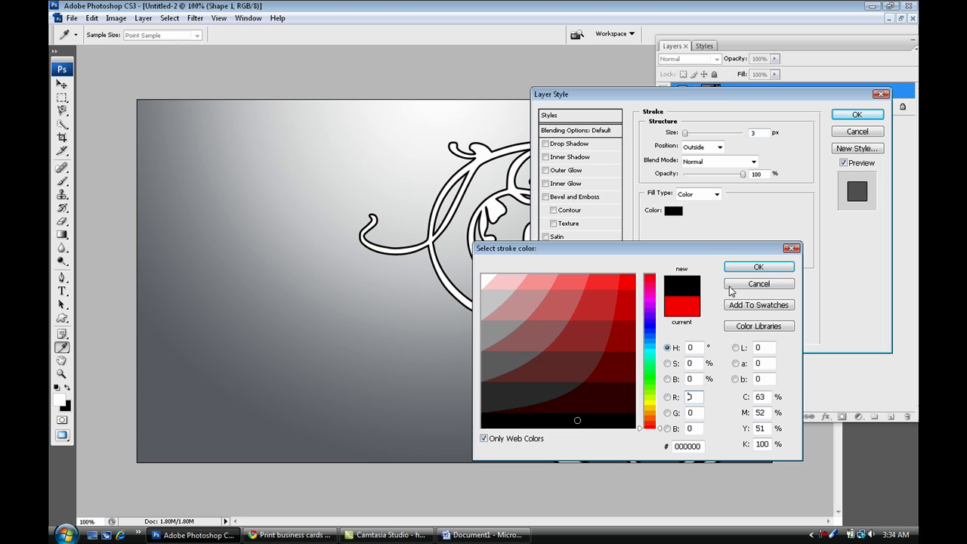
{"action": "left_click", "coordinate": [755, 268]}
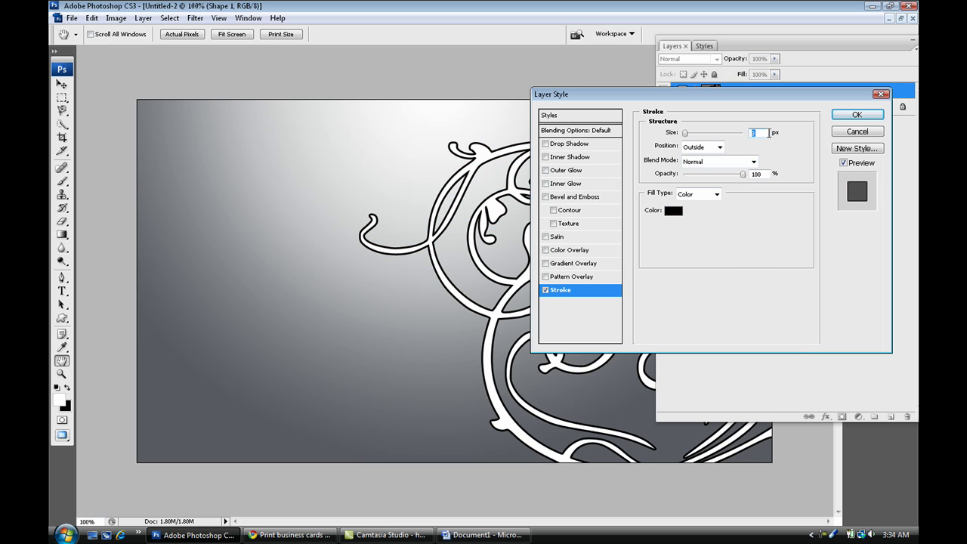
{"action": "type", "text": "2"}
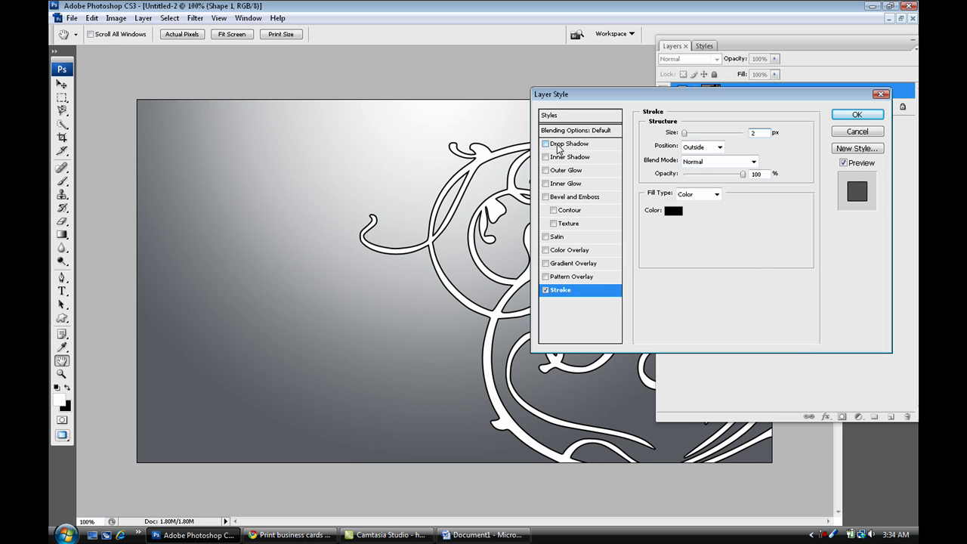
Add a Drop Shadow to the swirl and lower its layer opacity to 20%.
{"action": "left_click", "coordinate": [545, 143]}
{"action": "left_click", "coordinate": [578, 130]}
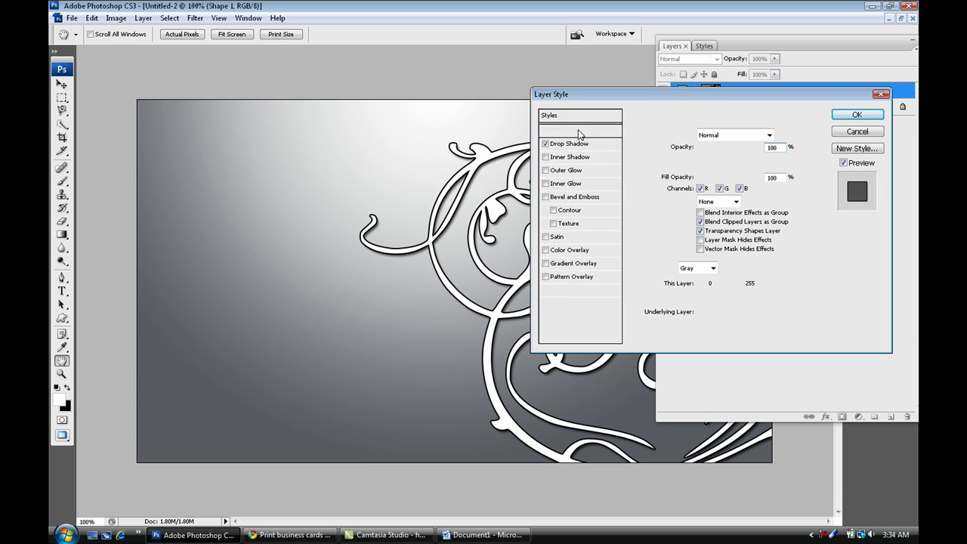
{"action": "left_click_drag", "start_coordinate": [759, 181], "coordinate": [762, 179]}
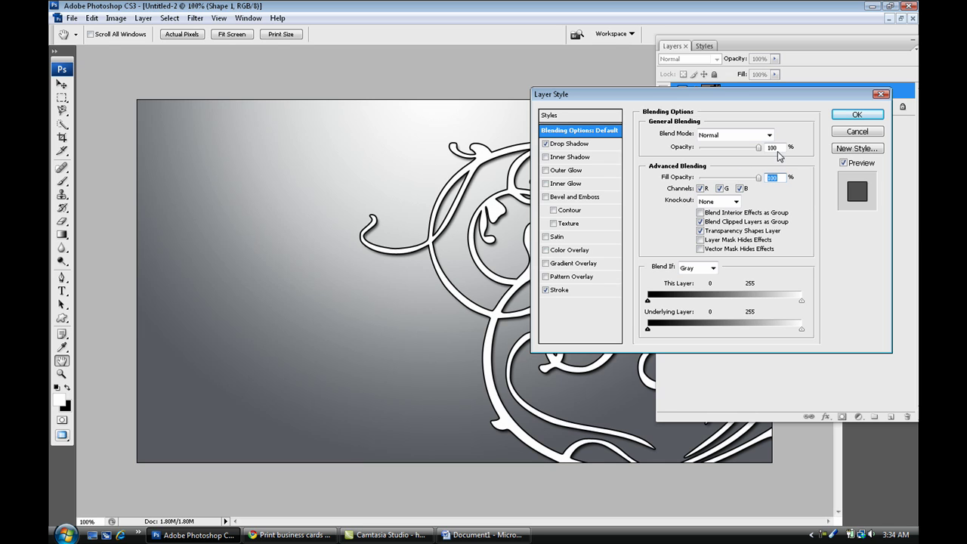
{"action": "left_click", "coordinate": [771, 148]}
{"action": "type", "text": "20"}
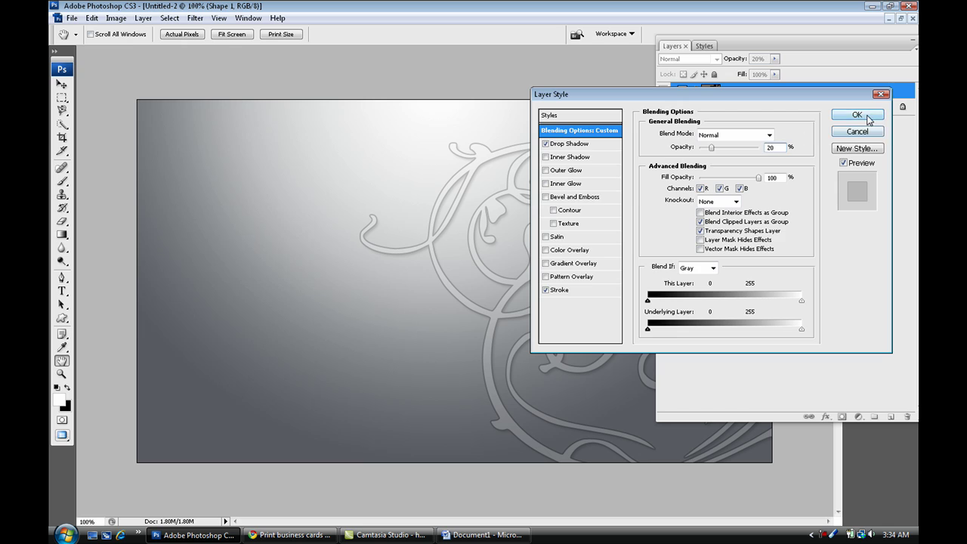
{"action": "left_click", "coordinate": [857, 115]}
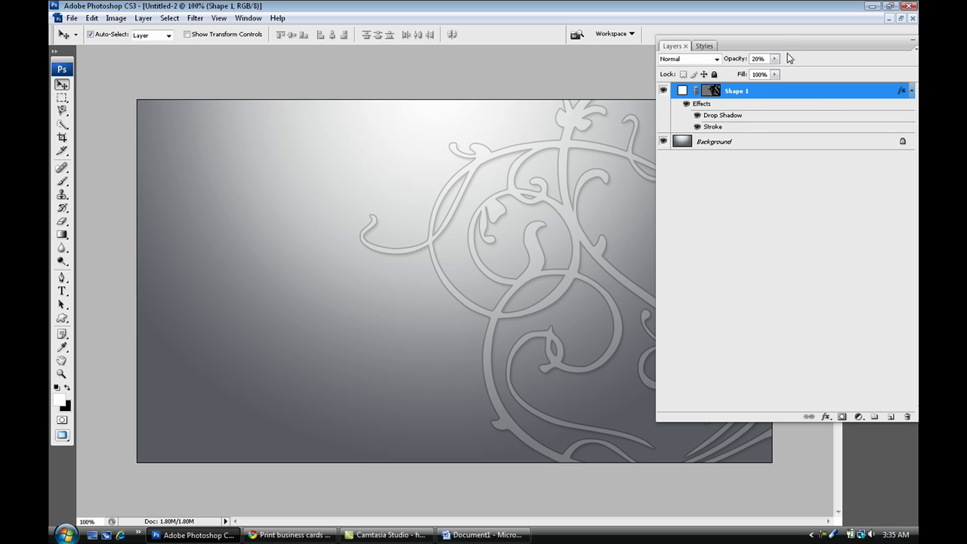
{"action": "left_click", "coordinate": [912, 92]}
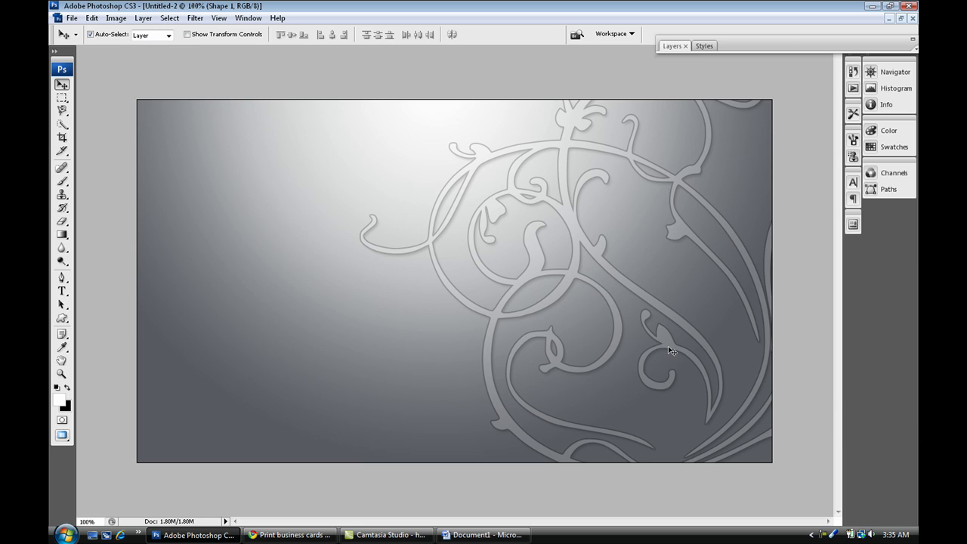
Type 'Mikes' near the card's top left in 30 pt Lucida Handwriting.
{"action": "left_click", "coordinate": [62, 290]}
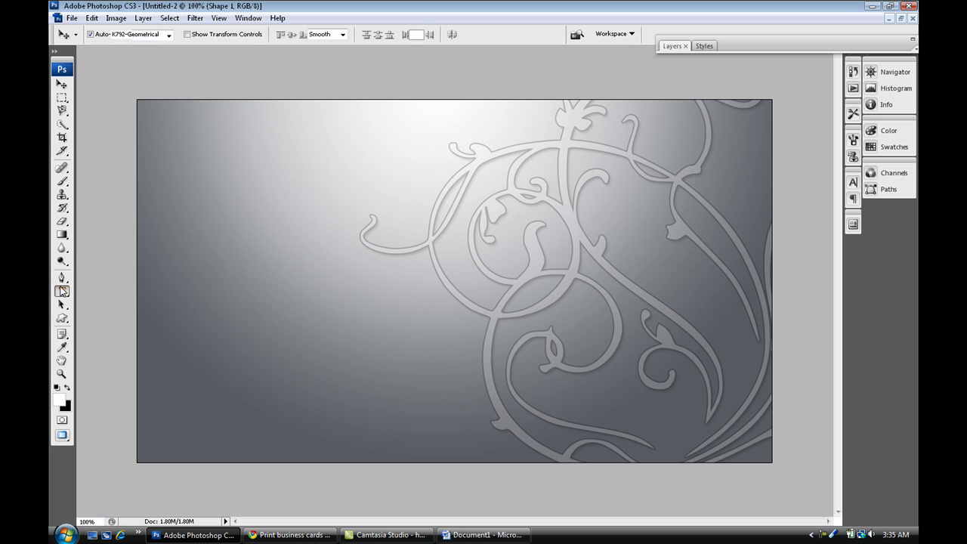
{"action": "left_click", "coordinate": [173, 34]}
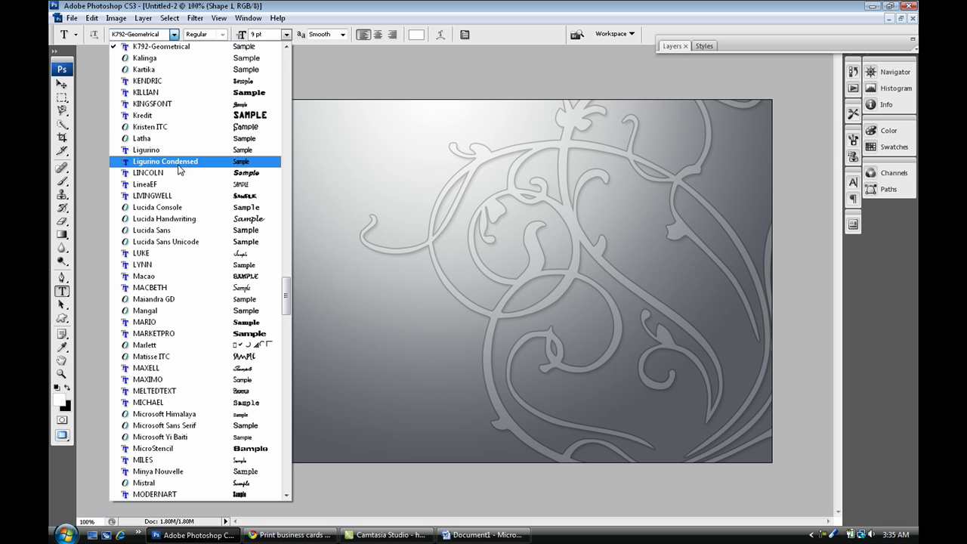
{"action": "left_click", "coordinate": [184, 219]}
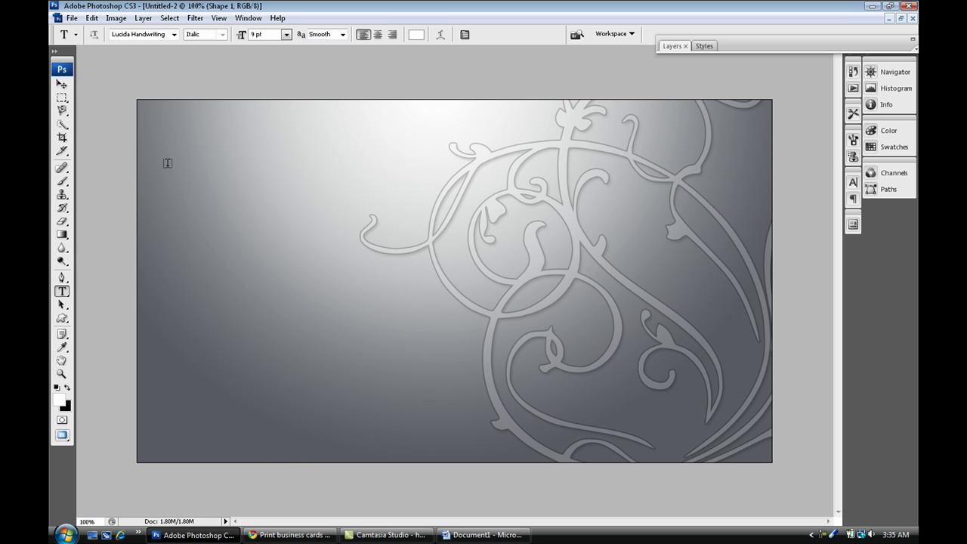
{"action": "left_click", "coordinate": [158, 179]}
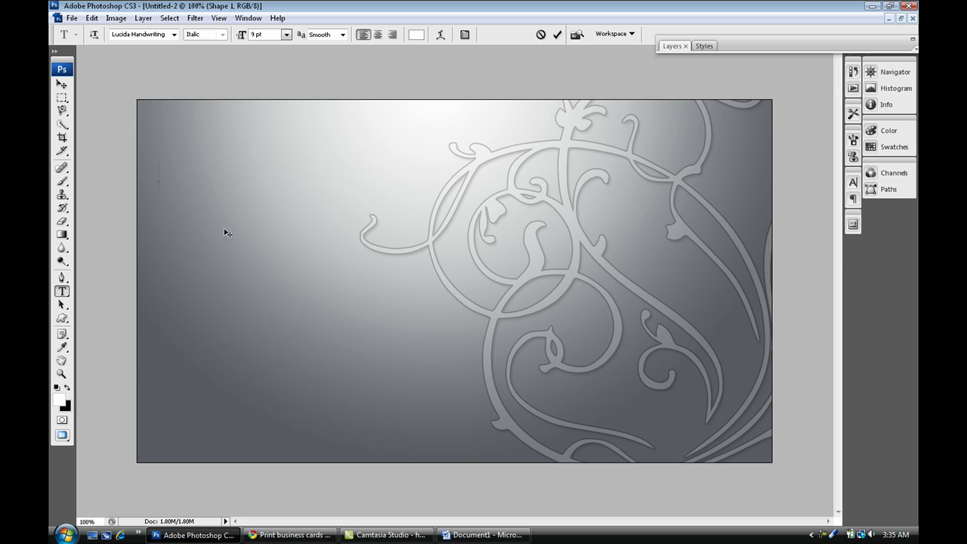
{"action": "left_click", "coordinate": [286, 34]}
{"action": "left_click", "coordinate": [279, 189]}
{"action": "type", "text": "Mikes"}
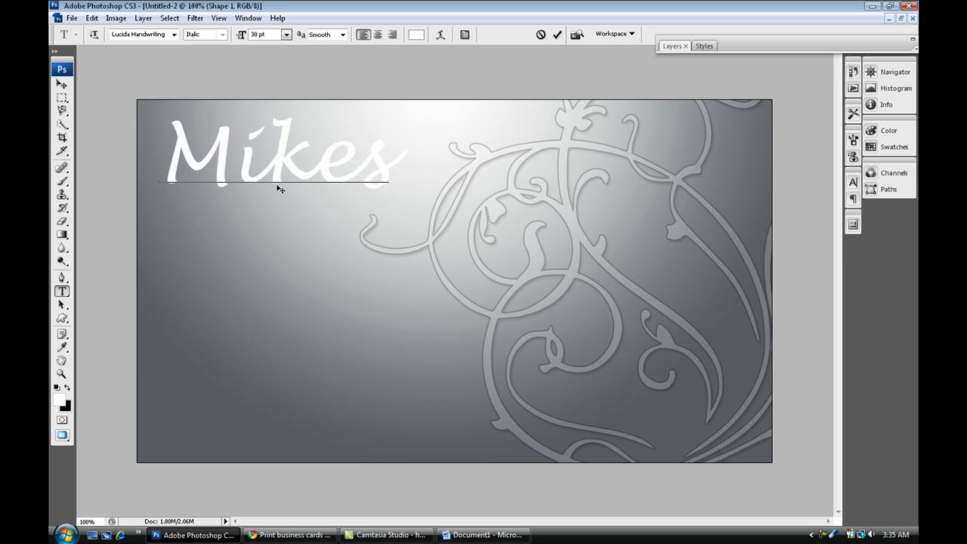
{"action": "key", "text": "ctrl+Return"}
Add 'Designs' as a second text line below Mikes.
{"action": "left_click", "coordinate": [205, 234]}
{"action": "type", "text": "D"}
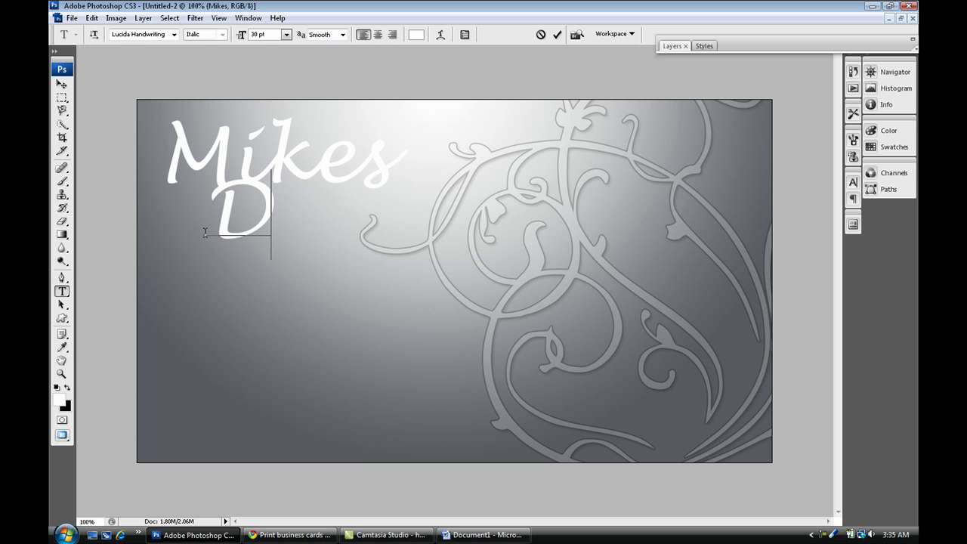
{"action": "type", "text": "esigns"}
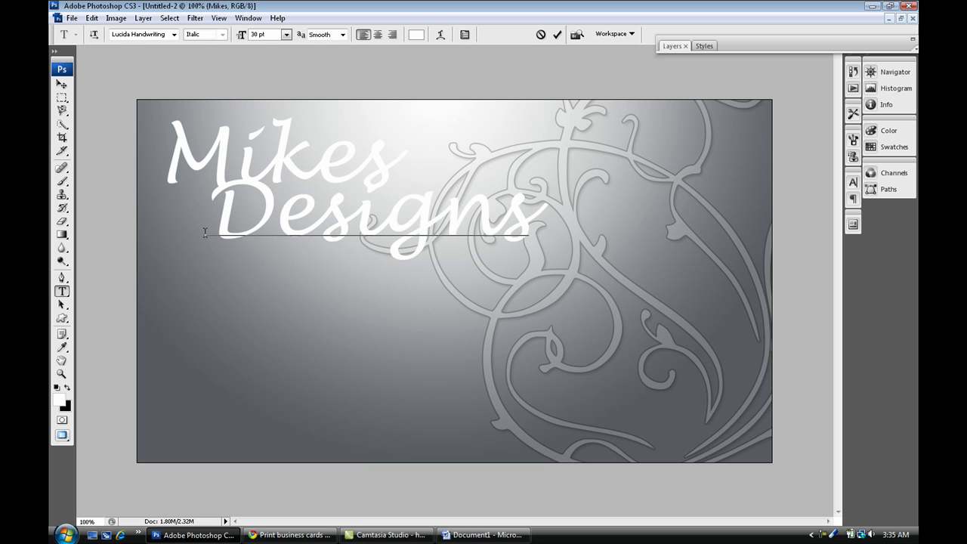
{"action": "key", "text": "ctrl+Return"}
{"action": "left_click", "coordinate": [62, 84]}
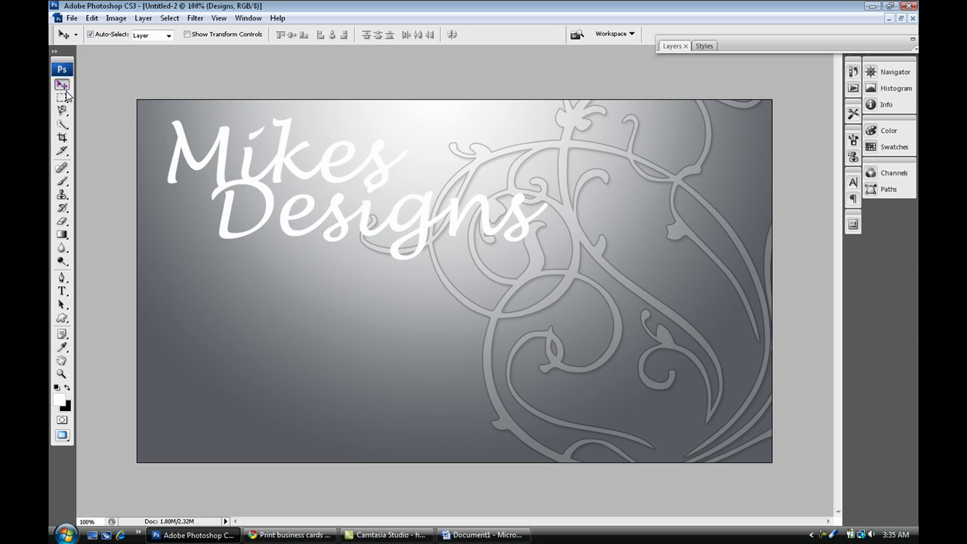
Apply the white preset layer style to both the Designs and Mikes text.
{"action": "left_click", "coordinate": [714, 44]}
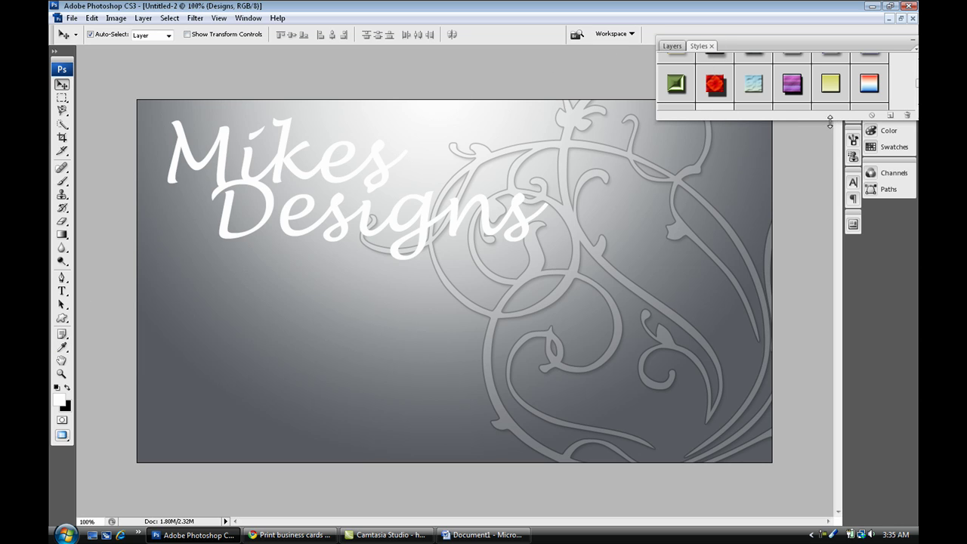
{"action": "left_click_drag", "start_coordinate": [827, 121], "coordinate": [827, 393]}
{"action": "scroll", "coordinate": [718, 345], "scroll_direction": "down", "scroll_amount": 1}
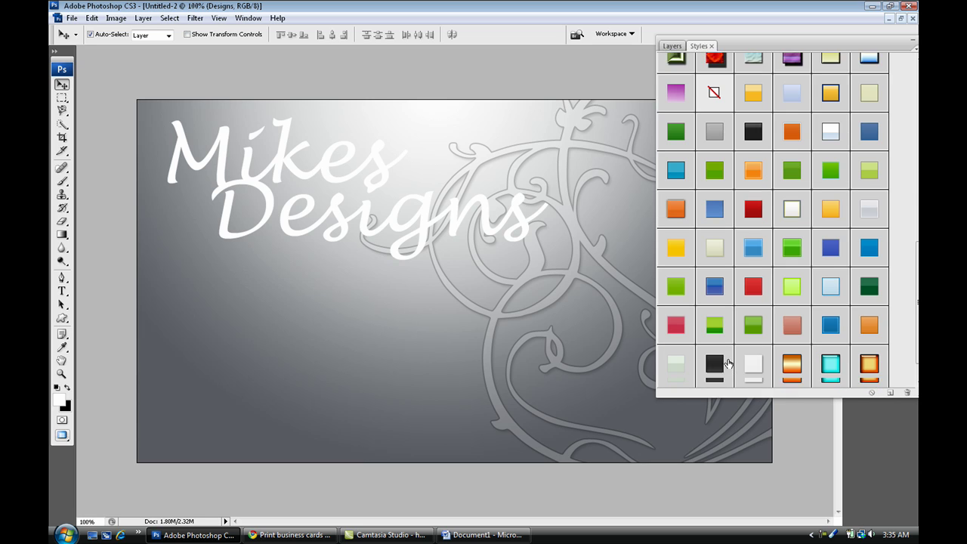
{"action": "left_click", "coordinate": [718, 346]}
{"action": "left_click", "coordinate": [754, 347]}
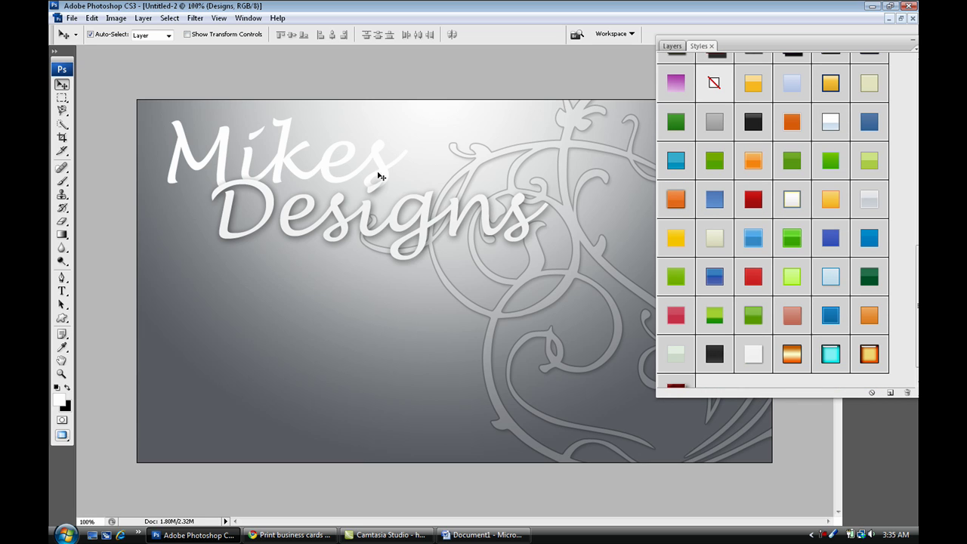
{"action": "left_click", "coordinate": [389, 174]}
{"action": "left_click", "coordinate": [754, 357]}
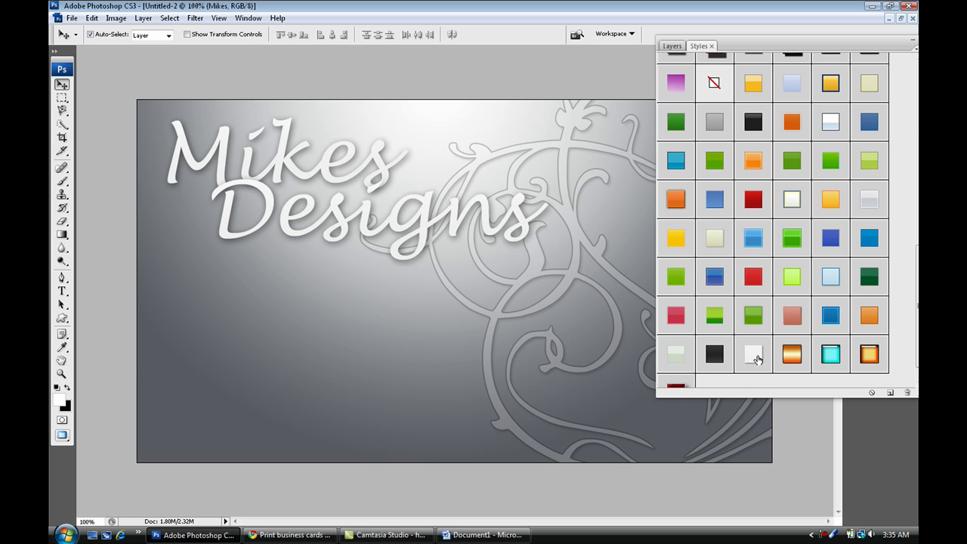
Add a 2 px black Stroke effect to the Mikes text layer.
{"action": "left_click", "coordinate": [671, 46]}
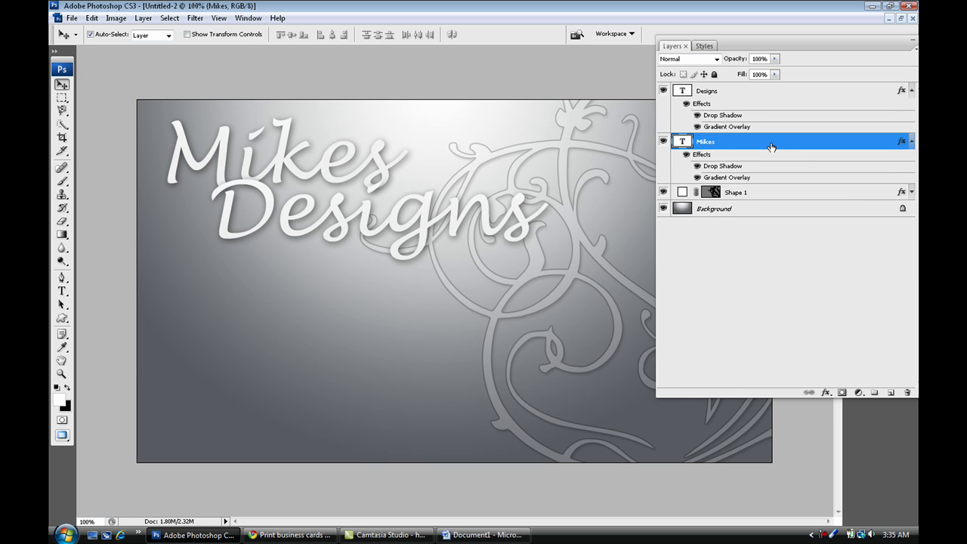
{"action": "double_click", "coordinate": [769, 145]}
{"action": "left_click", "coordinate": [559, 290]}
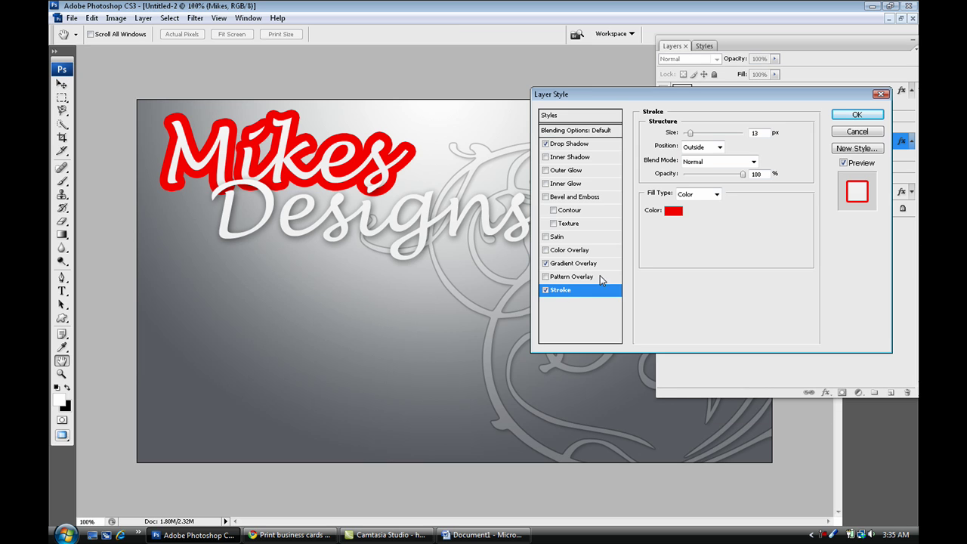
{"action": "left_click", "coordinate": [673, 212]}
{"action": "left_click", "coordinate": [580, 423]}
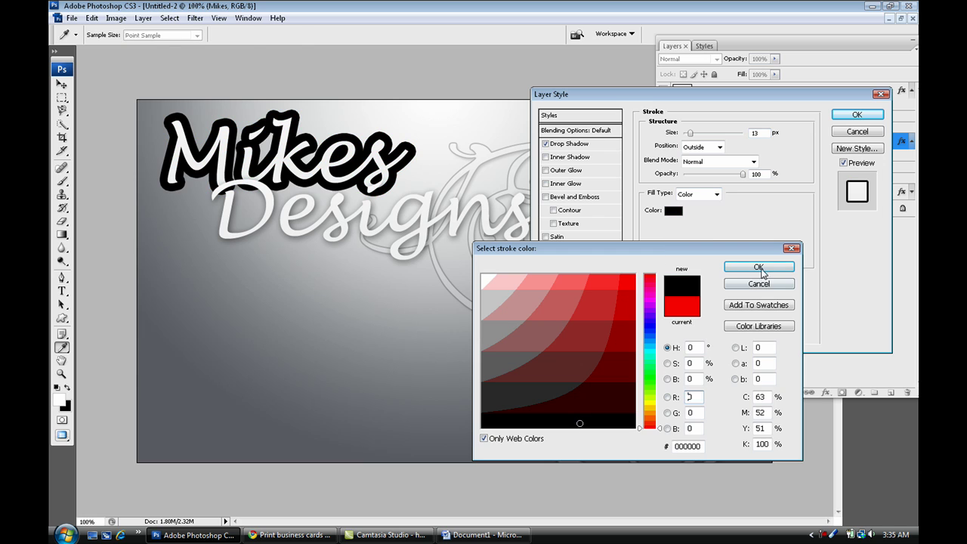
{"action": "left_click", "coordinate": [758, 267]}
{"action": "type", "text": "2"}
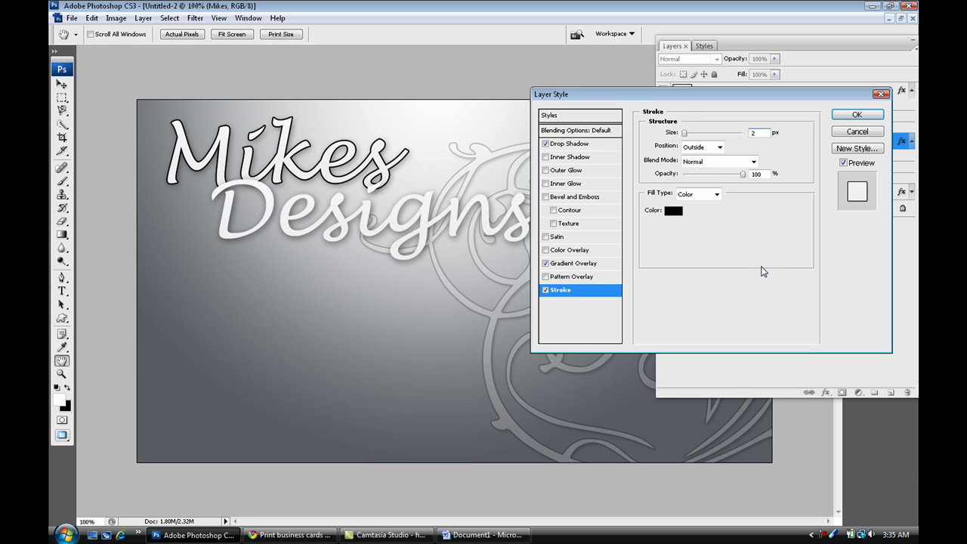
{"action": "left_click", "coordinate": [850, 115]}
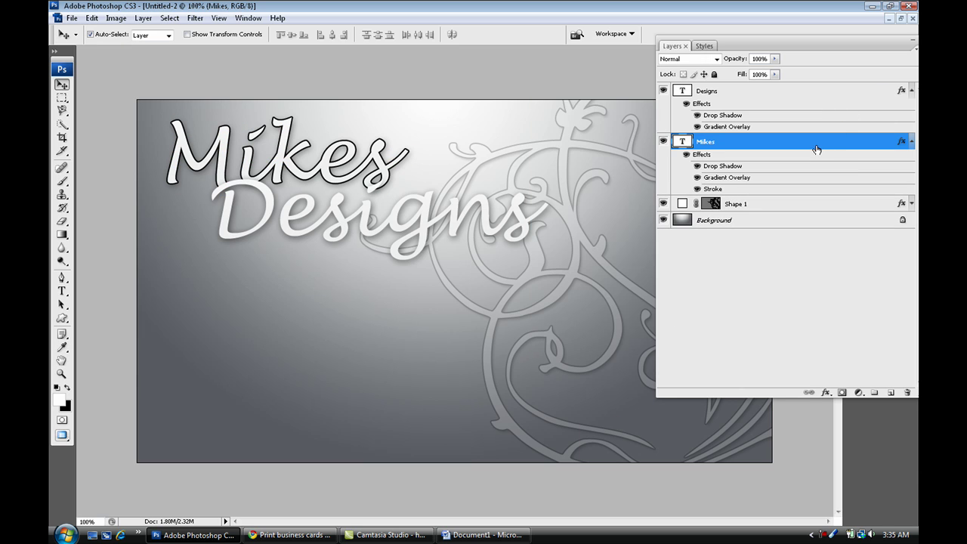
Copy the Mikes layer style and paste it onto the Designs layer.
{"action": "right_click", "coordinate": [816, 145]}
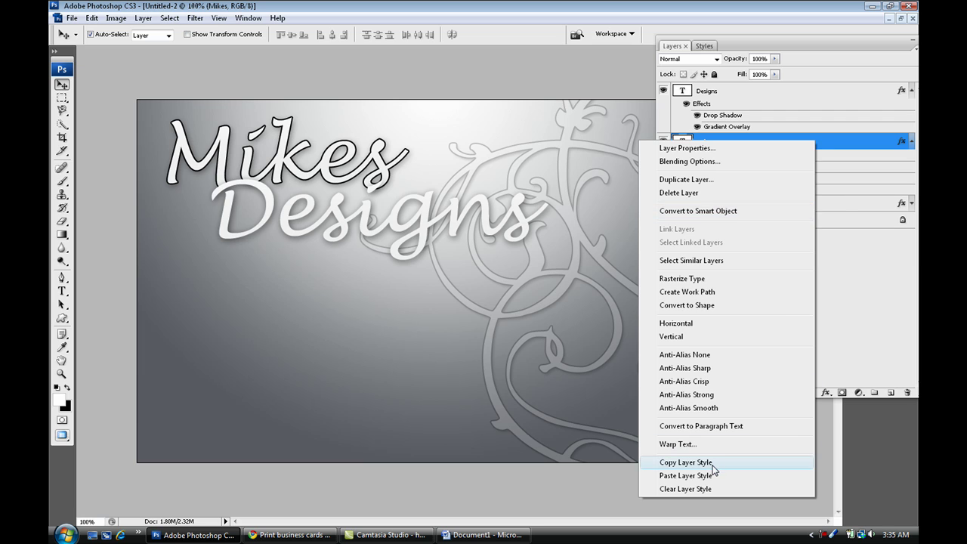
{"action": "left_click", "coordinate": [685, 462]}
{"action": "left_click", "coordinate": [737, 94]}
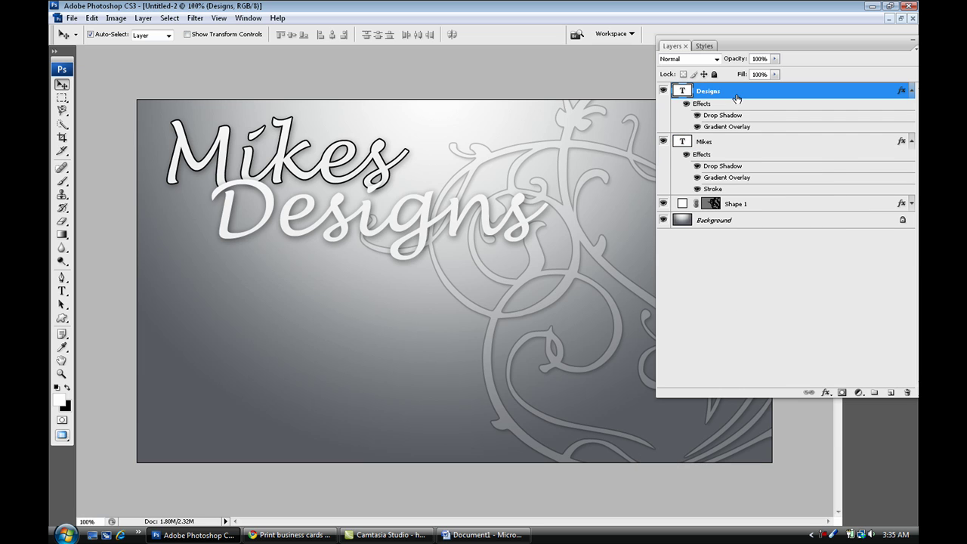
{"action": "right_click", "coordinate": [738, 98]}
{"action": "left_click", "coordinate": [785, 430]}
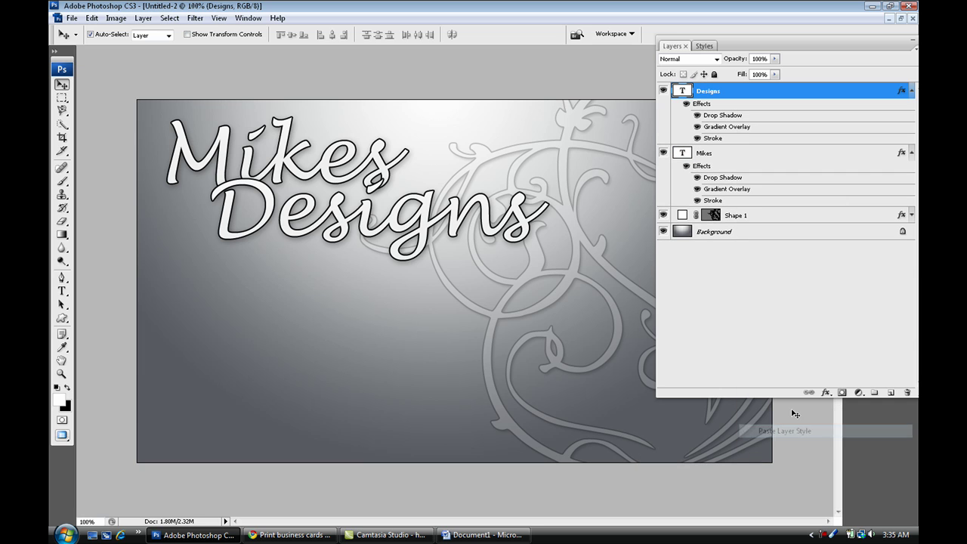
Collapse both effects lists and move Designs left and down under Mikes.
{"action": "left_click", "coordinate": [911, 93]}
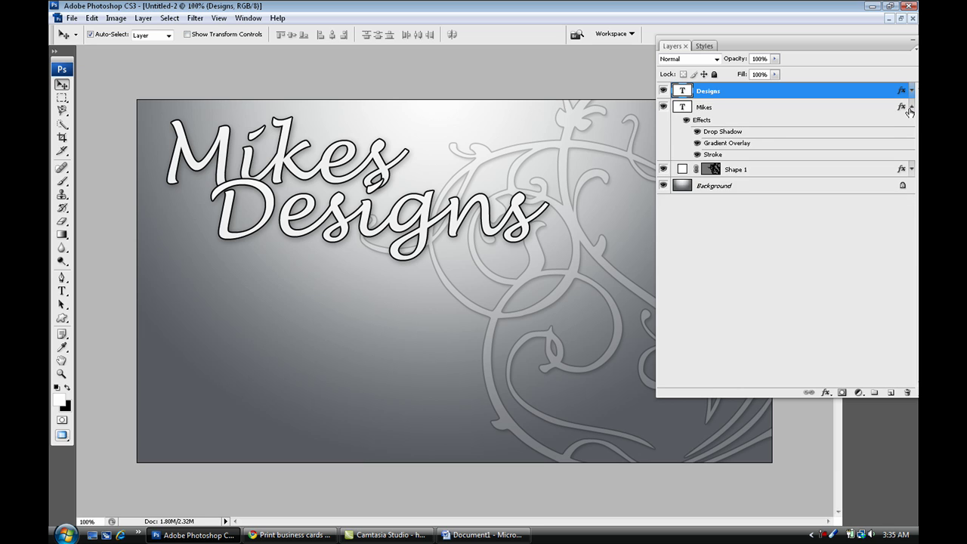
{"action": "left_click", "coordinate": [911, 108]}
{"action": "left_click_drag", "start_coordinate": [427, 226], "coordinate": [387, 247]}
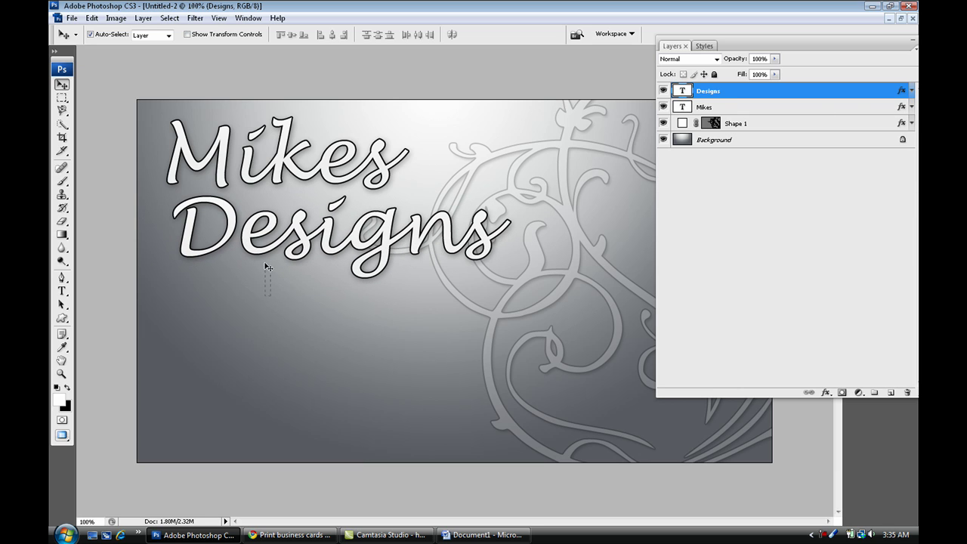
Scale the Mikes and Designs layers together to 74.8% and shift them up-left.
{"action": "left_click", "coordinate": [244, 164], "text": "shift"}
{"action": "key", "text": "ctrl+t"}
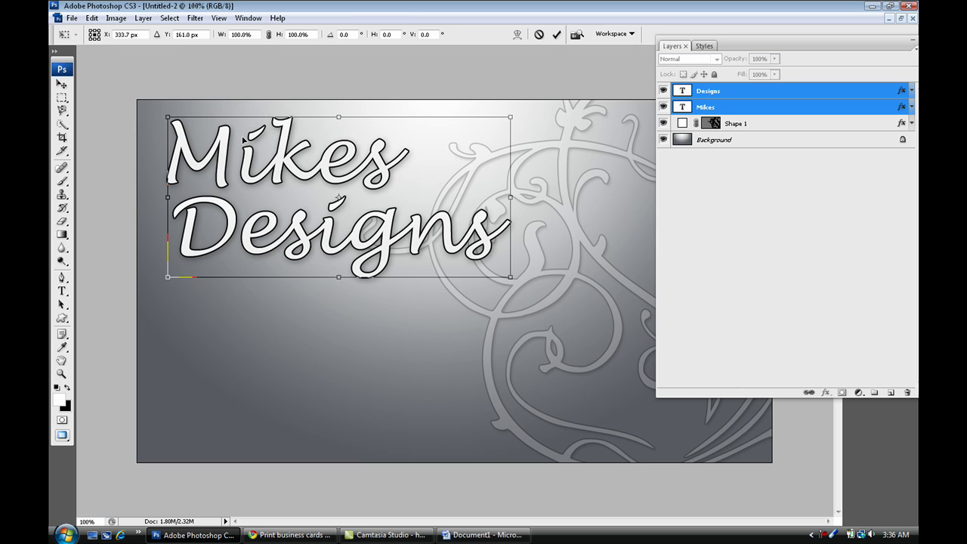
{"action": "left_click_drag", "start_coordinate": [169, 118], "coordinate": [210, 137]}
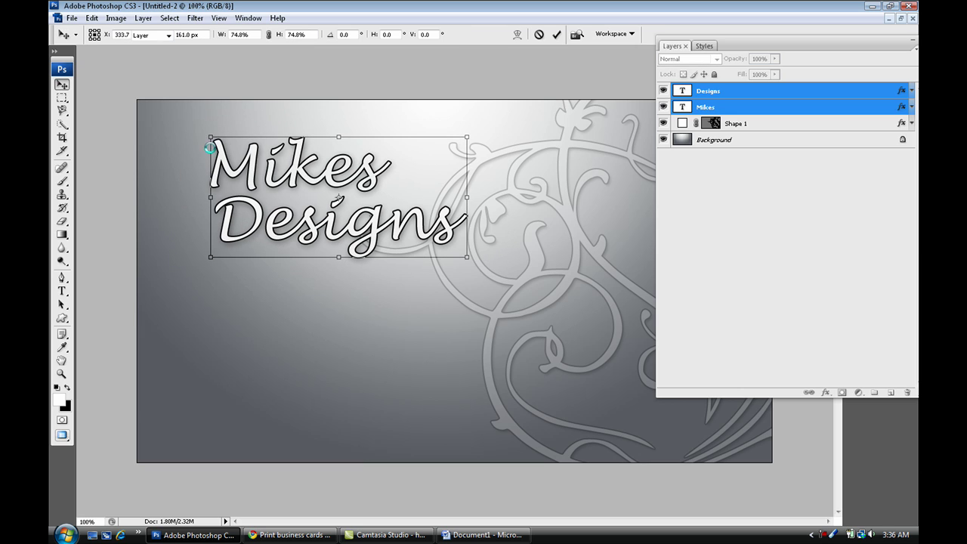
{"action": "key", "text": "Return"}
{"action": "left_click_drag", "start_coordinate": [239, 174], "coordinate": [190, 157]}
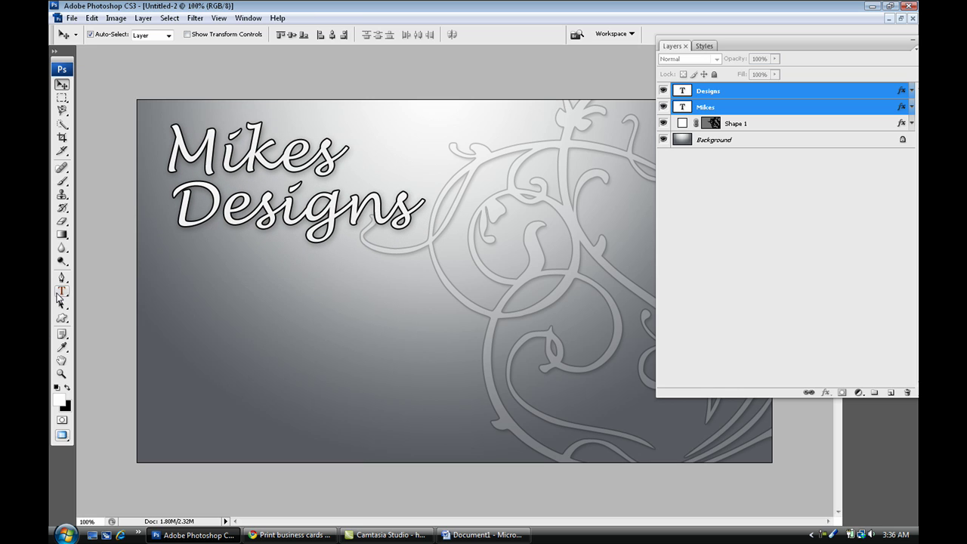
{"action": "left_click", "coordinate": [62, 291]}
Add the line 'Web:MikesDesigns.ning.com' in 10 pt Mangal below the title.
{"action": "left_click", "coordinate": [169, 353]}
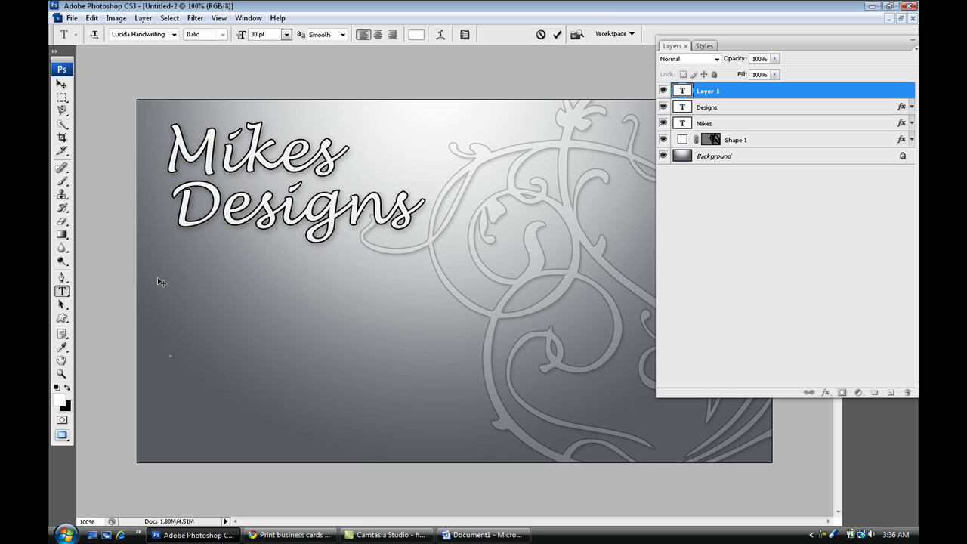
{"action": "left_click", "coordinate": [286, 34]}
{"action": "left_click", "coordinate": [279, 107]}
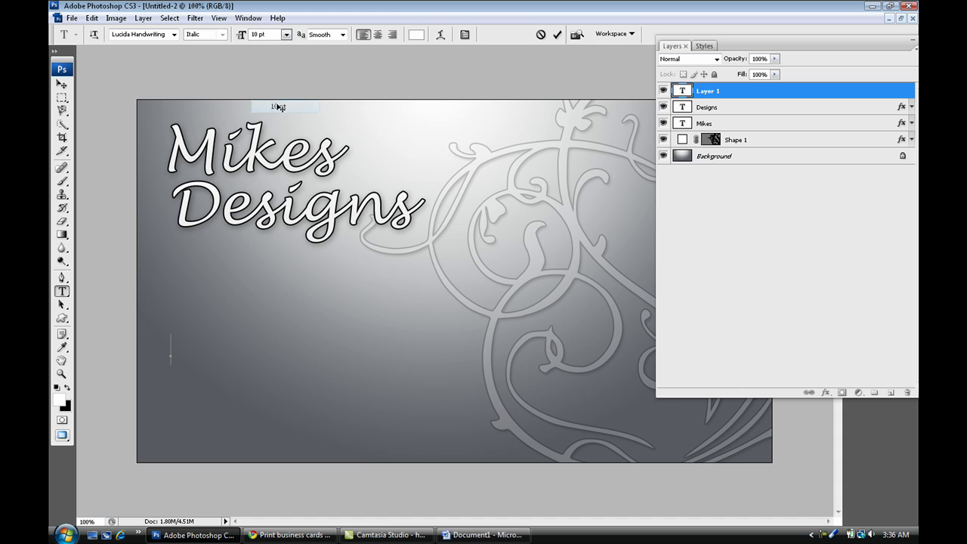
{"action": "left_click", "coordinate": [174, 34]}
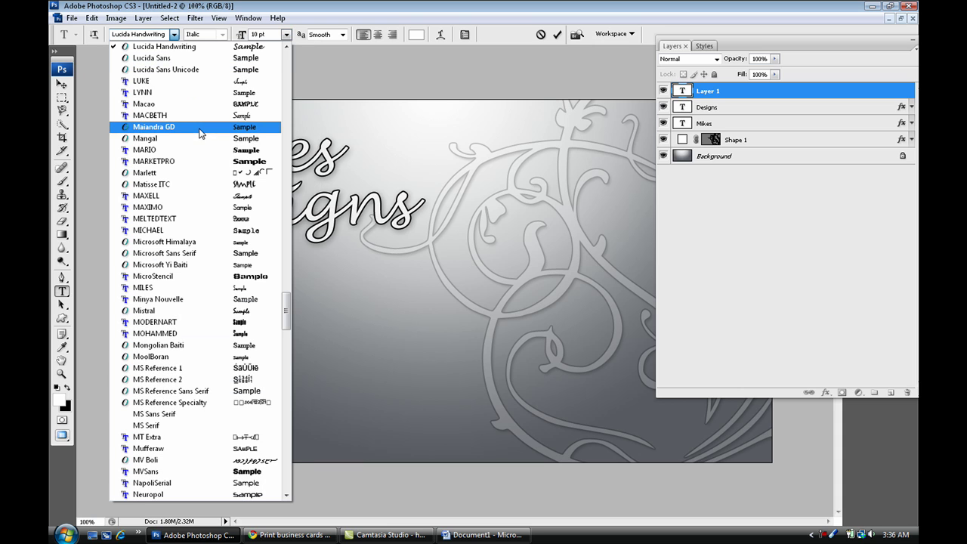
{"action": "left_click", "coordinate": [194, 139]}
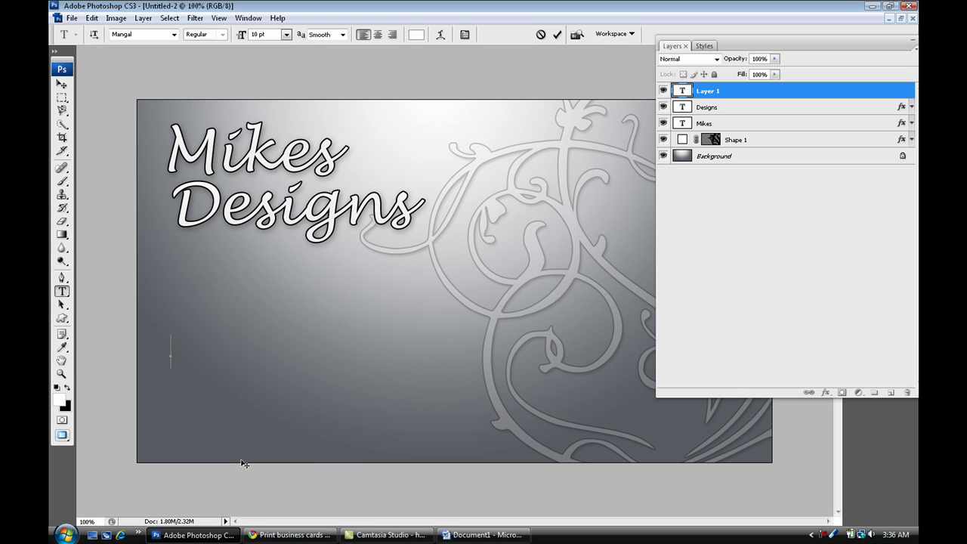
{"action": "type", "text": "Web:"}
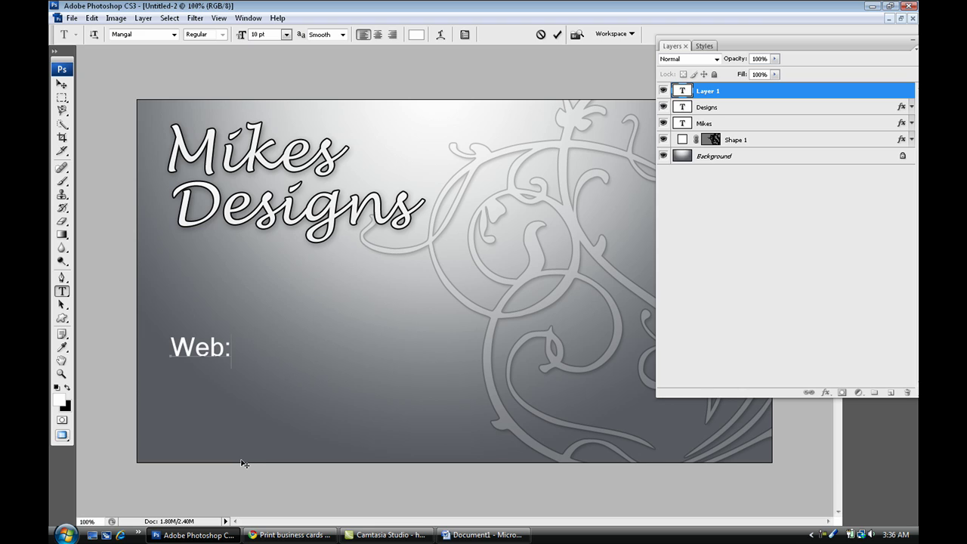
{"action": "type", "text": "MikesD"}
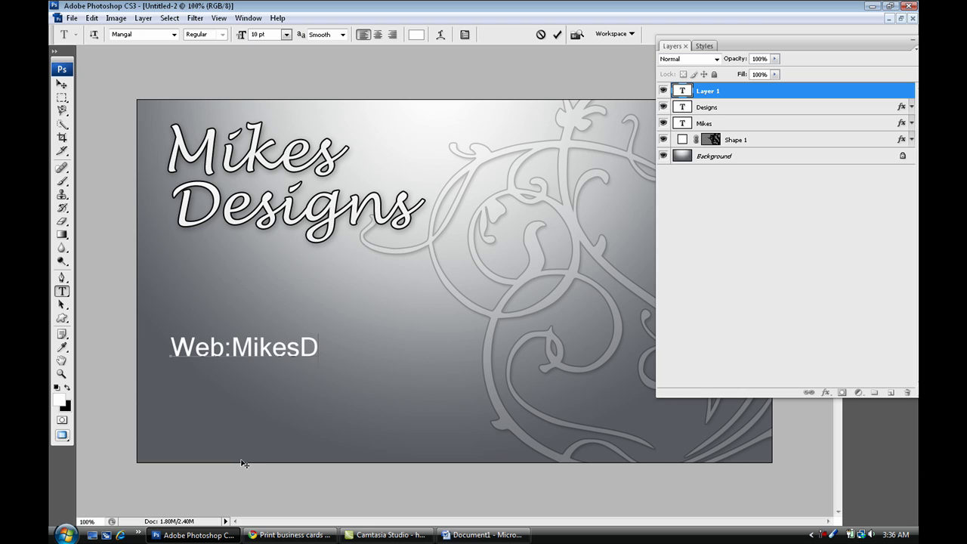
{"action": "type", "text": "esigns."}
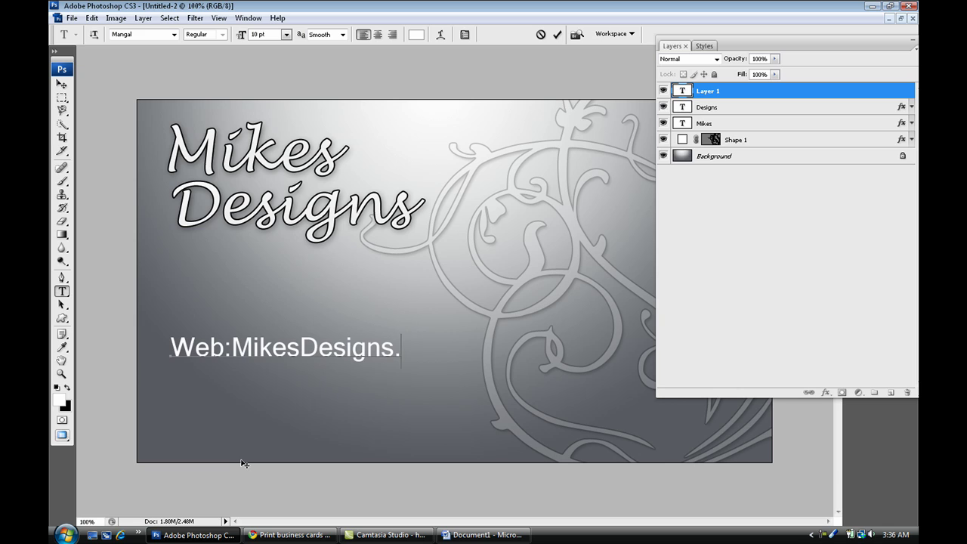
{"action": "type", "text": "ning.com"}
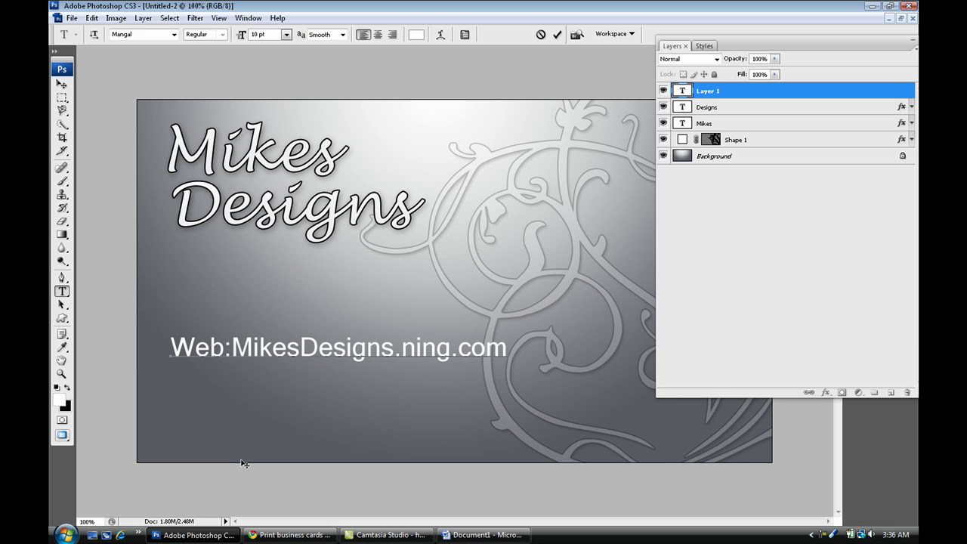
{"action": "key", "text": "ctrl+Return"}
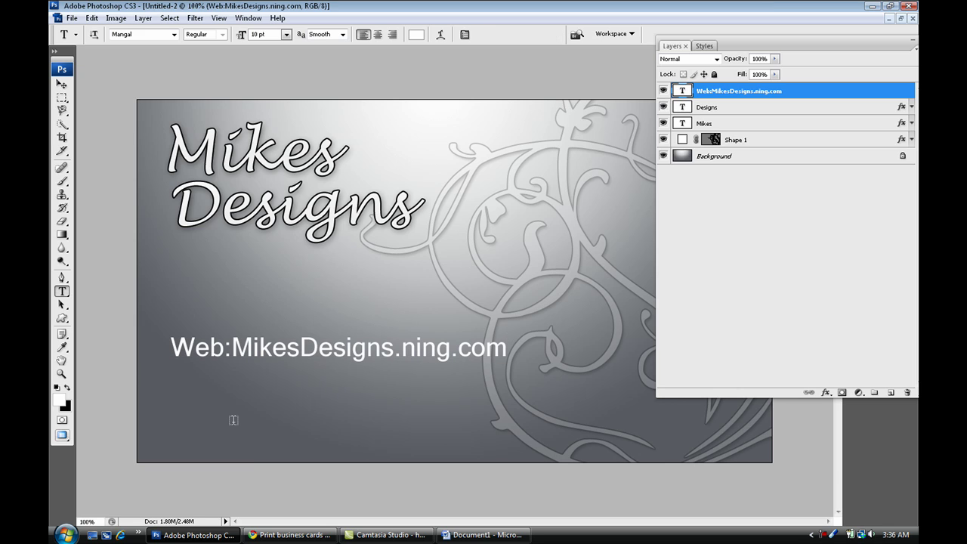
Add a 'Cell:' line with the phone number below the web address.
{"action": "left_click", "coordinate": [178, 402]}
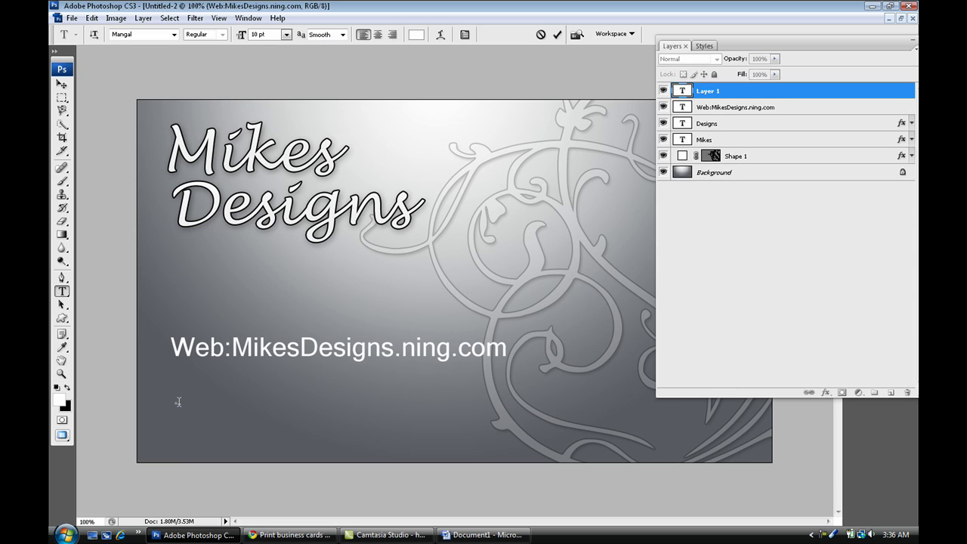
{"action": "type", "text": "Cell:"}
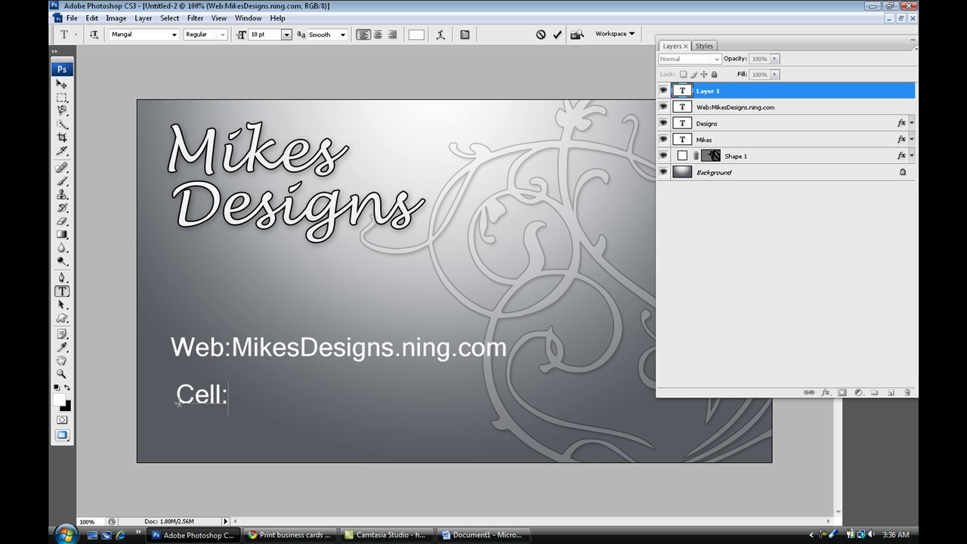
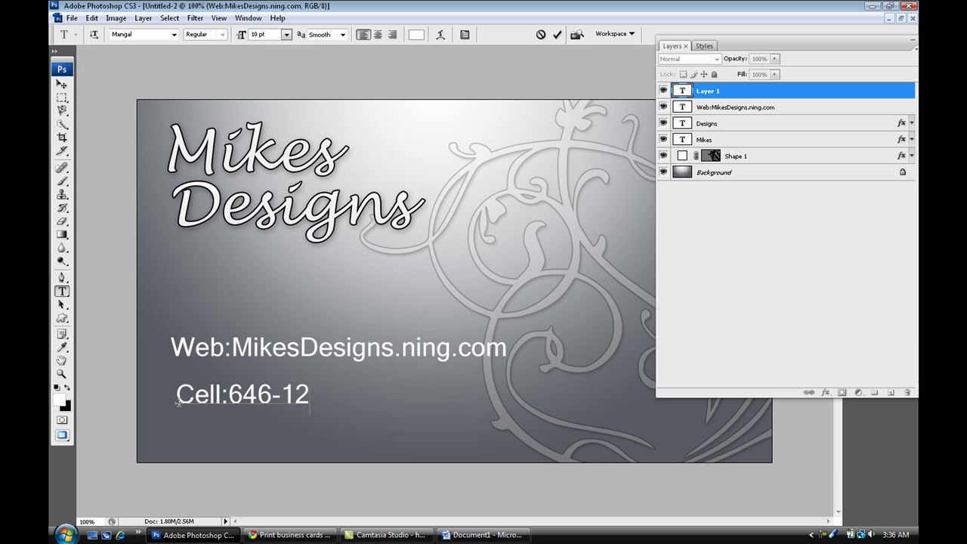
{"action": "key", "text": "ctrl+Return"}
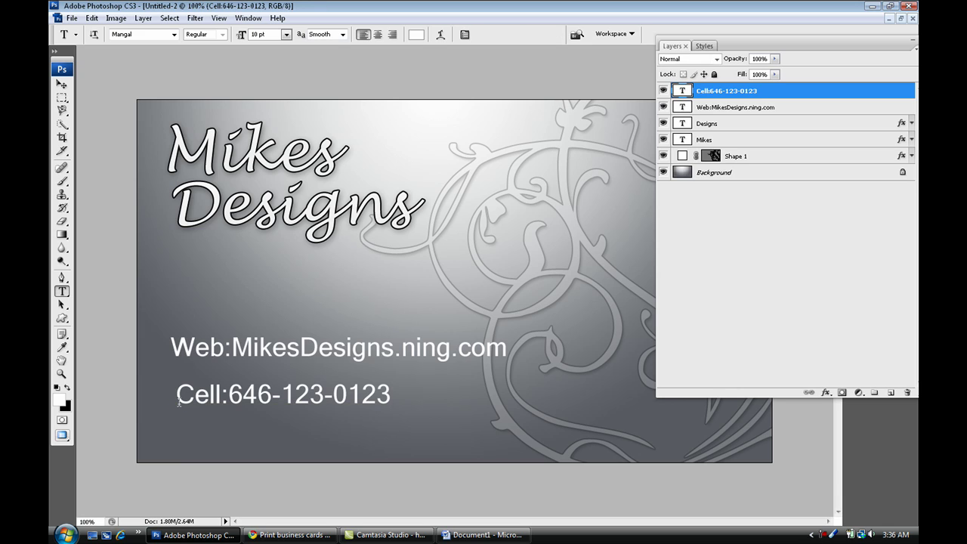
Add an 'E-mail:' line with the e-mail address below the Cell line.
{"action": "left_click", "coordinate": [173, 430]}
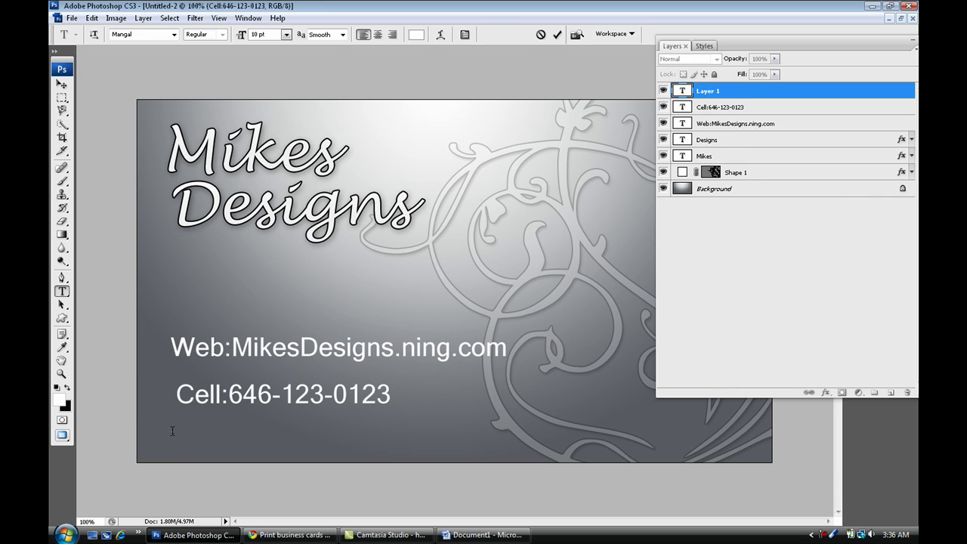
{"action": "type", "text": "E-mail"}
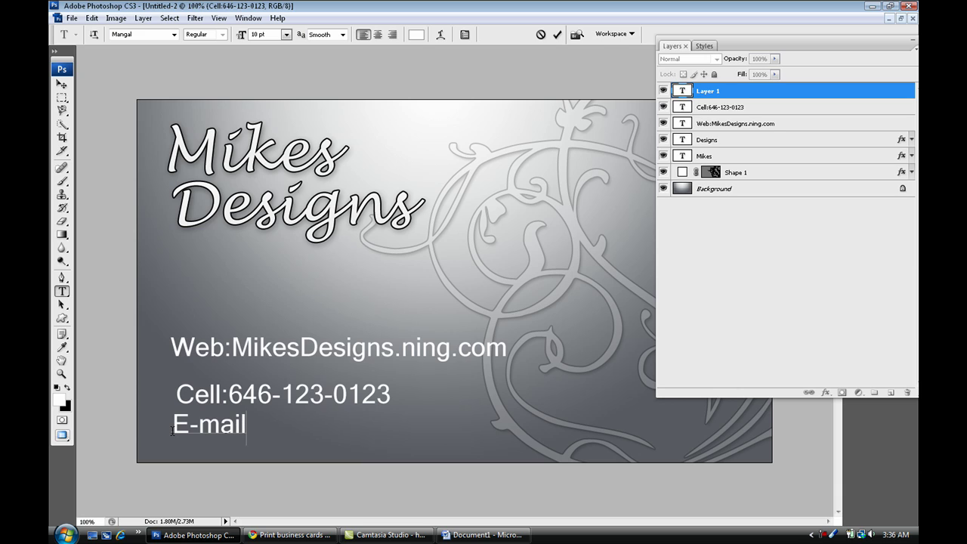
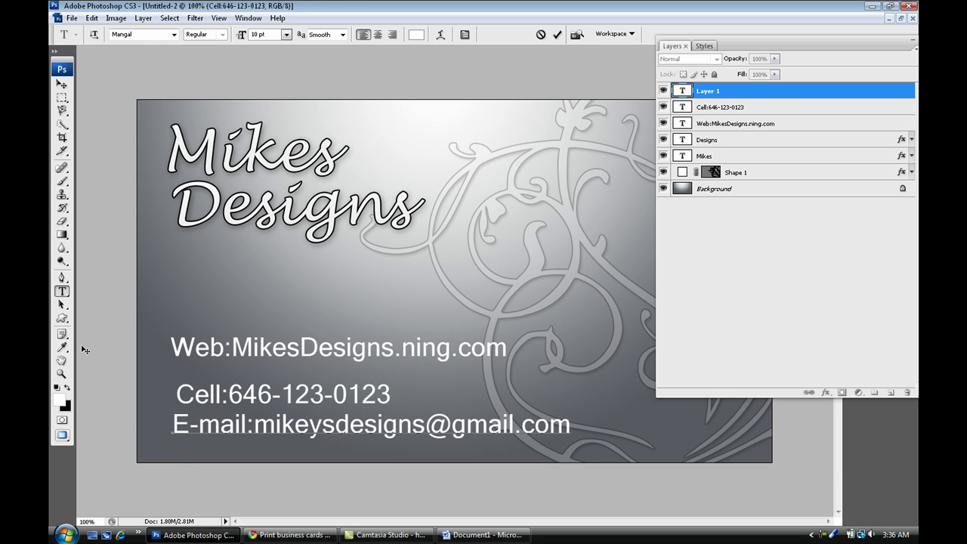
{"action": "left_click", "coordinate": [62, 84]}
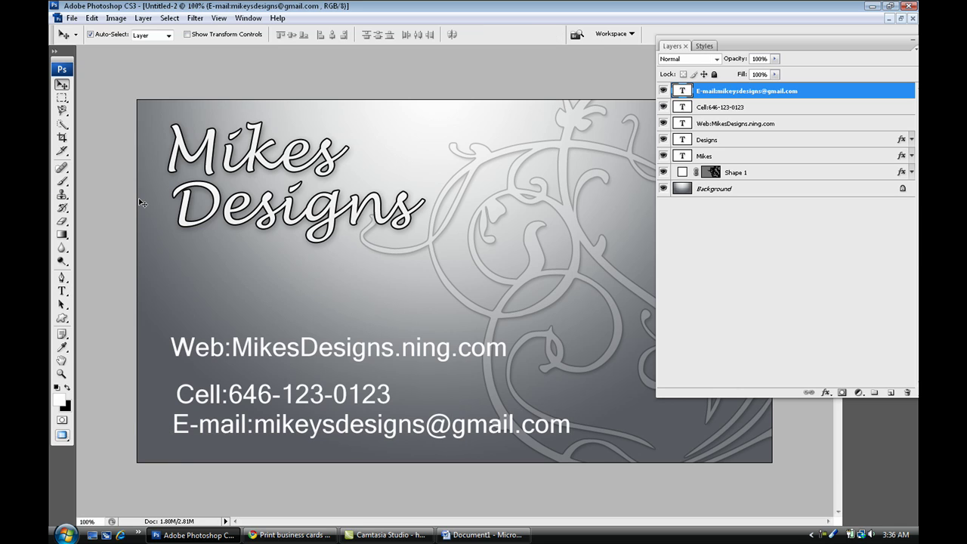
Scale the web, cell and e-mail lines together to 78.1% from the top-left corner.
{"action": "left_click_drag", "start_coordinate": [167, 302], "coordinate": [269, 439]}
{"action": "key", "text": "ctrl+t"}
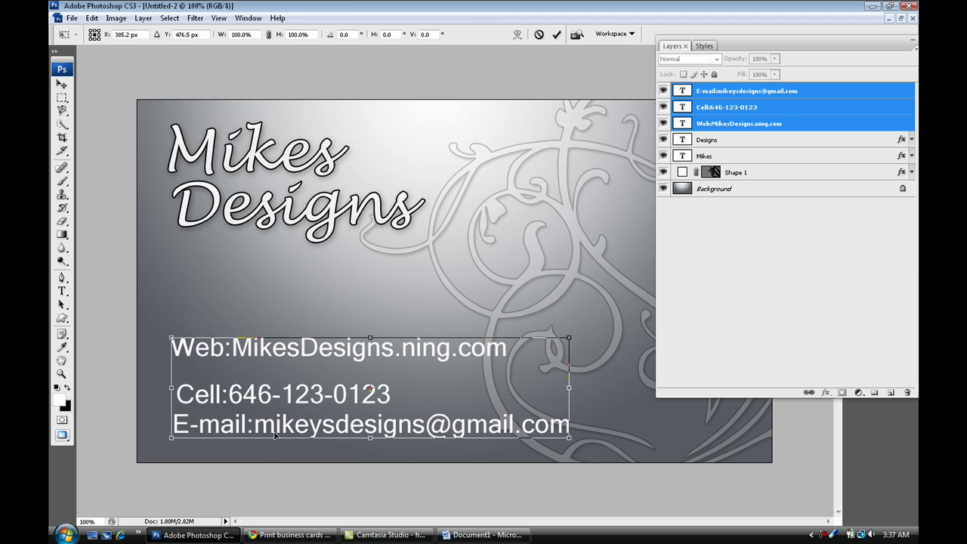
{"action": "left_click_drag", "start_coordinate": [167, 344], "coordinate": [183, 369]}
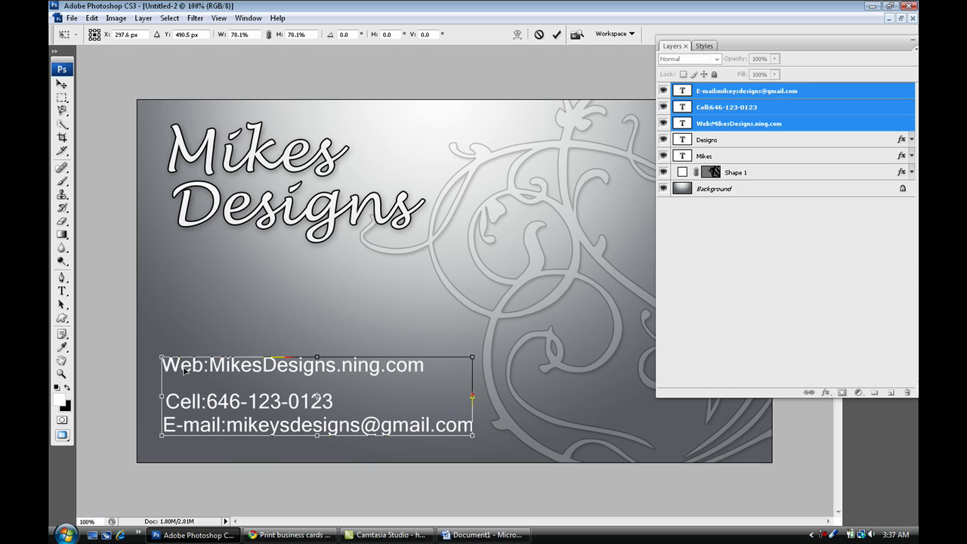
{"action": "key", "text": "Return"}
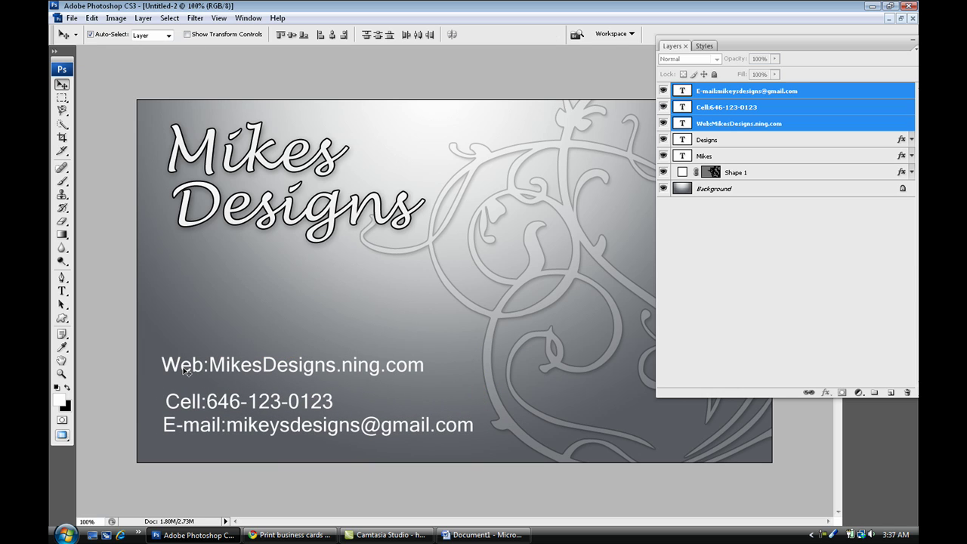
Use the grid to nudge the contact lines slightly up and left into alignment, then hide the grid.
{"action": "key", "text": "ctrl+apostrophe"}
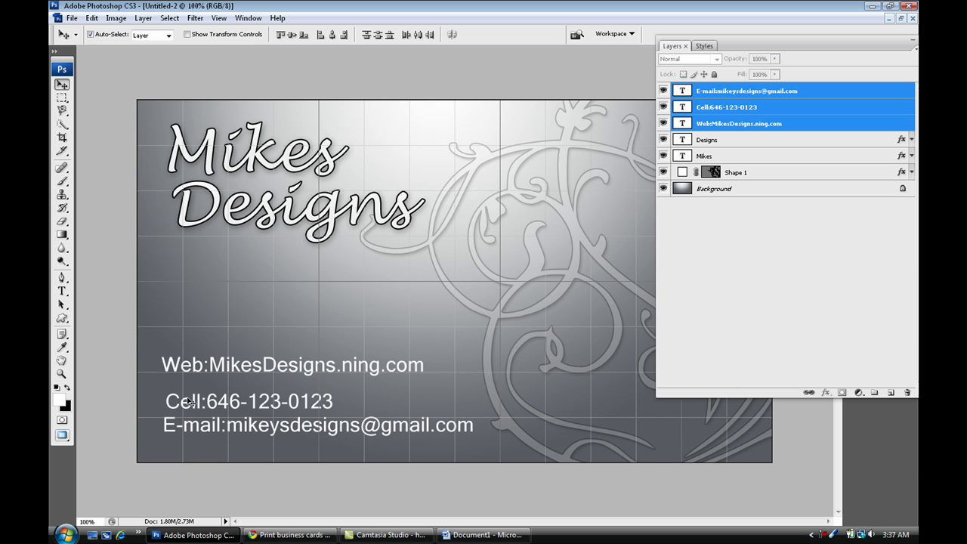
{"action": "left_click_drag", "start_coordinate": [188, 402], "coordinate": [188, 392]}
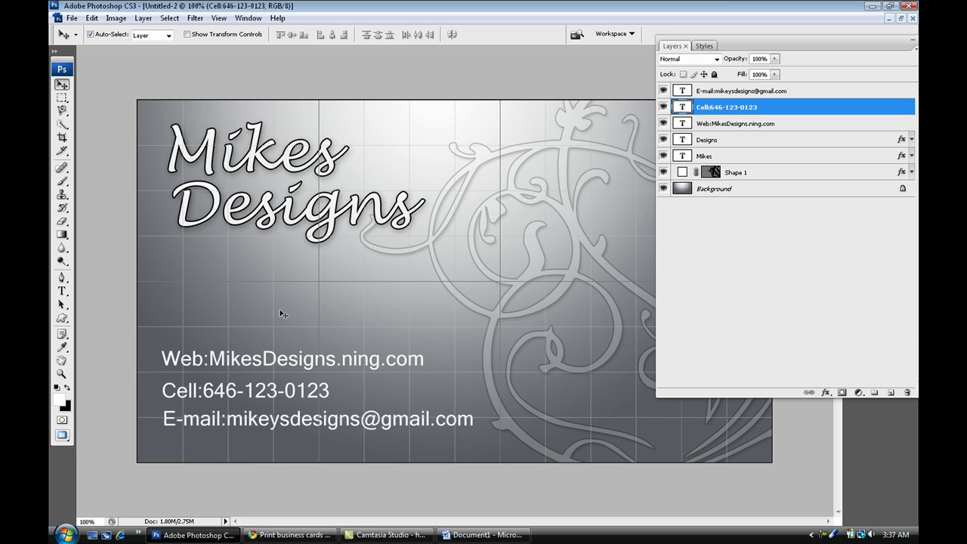
{"action": "key", "text": "ctrl+apostrophe"}
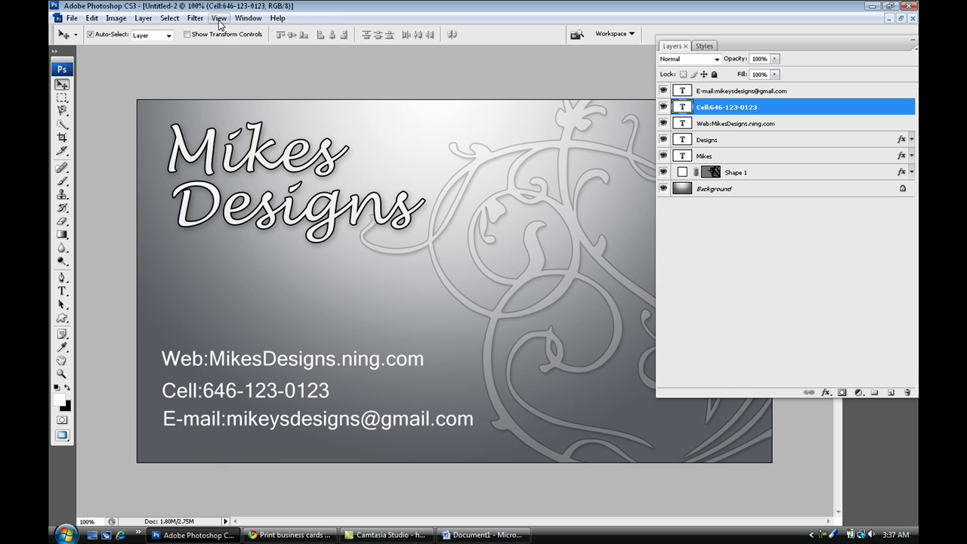
{"action": "left_click", "coordinate": [219, 17]}
{"action": "mouse_move", "coordinate": [268, 187]}
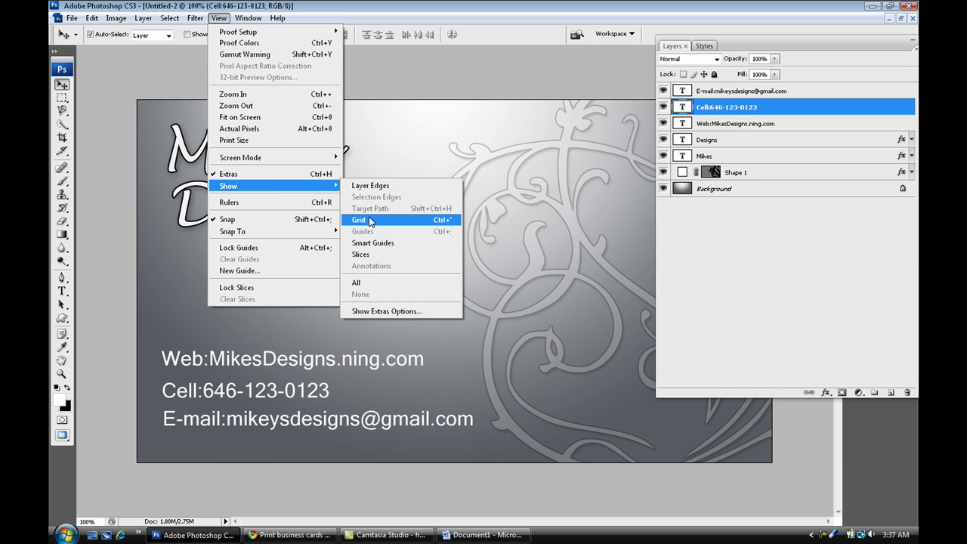
{"action": "left_click", "coordinate": [113, 185]}
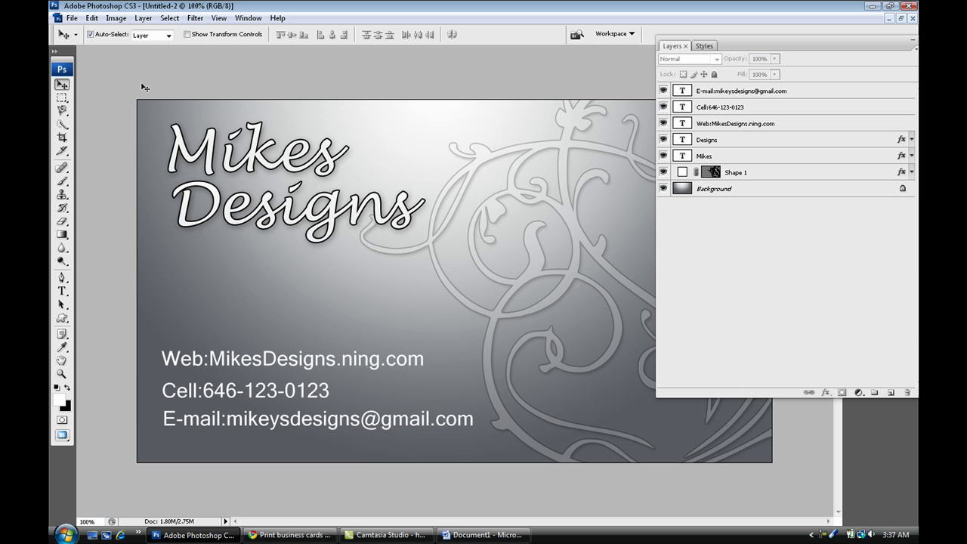
{"action": "left_click", "coordinate": [219, 18]}
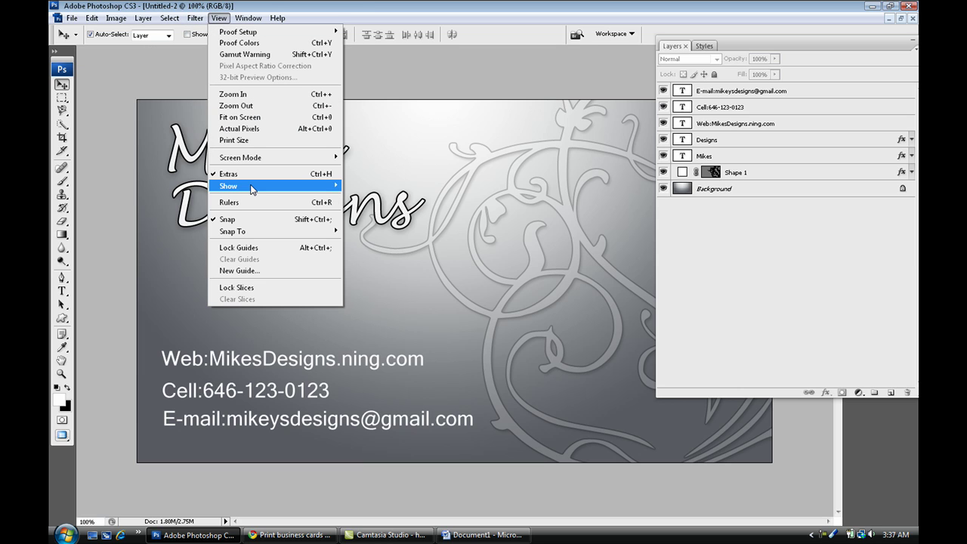
{"action": "mouse_move", "coordinate": [250, 189]}
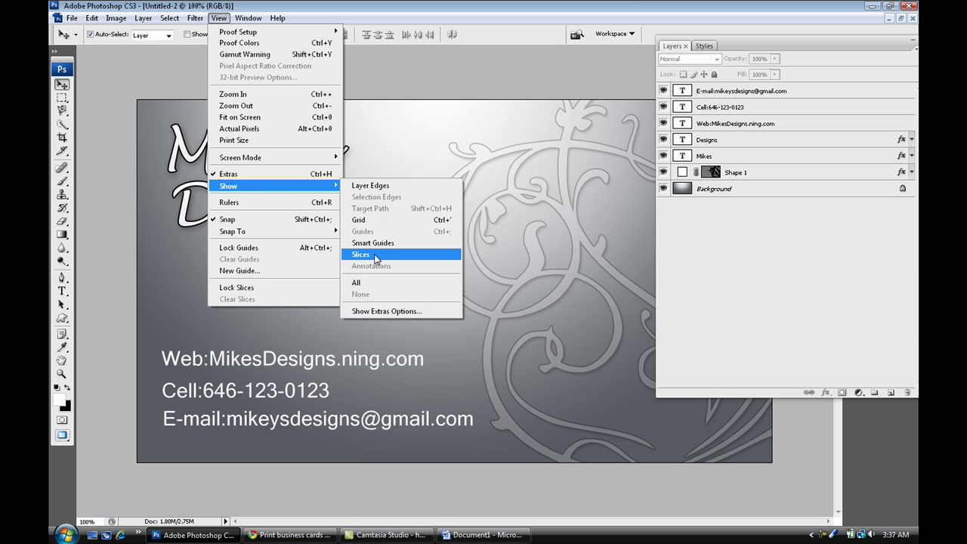
{"action": "left_click", "coordinate": [332, 198]}
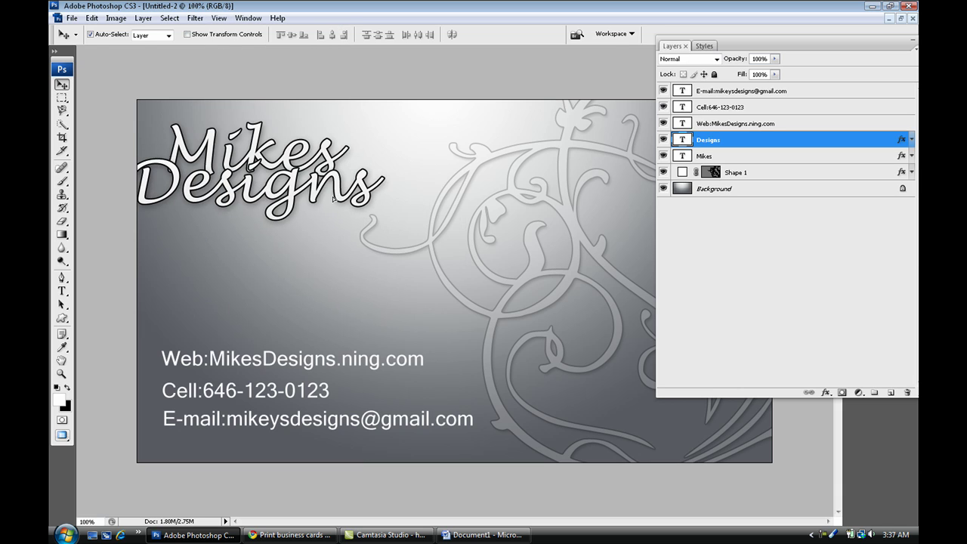
{"action": "left_click_drag", "start_coordinate": [333, 200], "coordinate": [338, 205]}
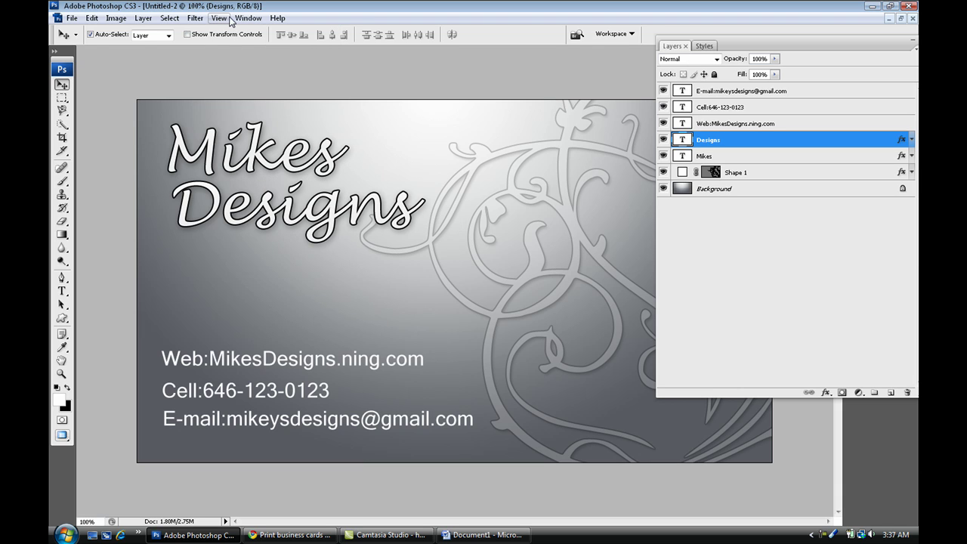
{"action": "key", "text": "ctrl+r"}
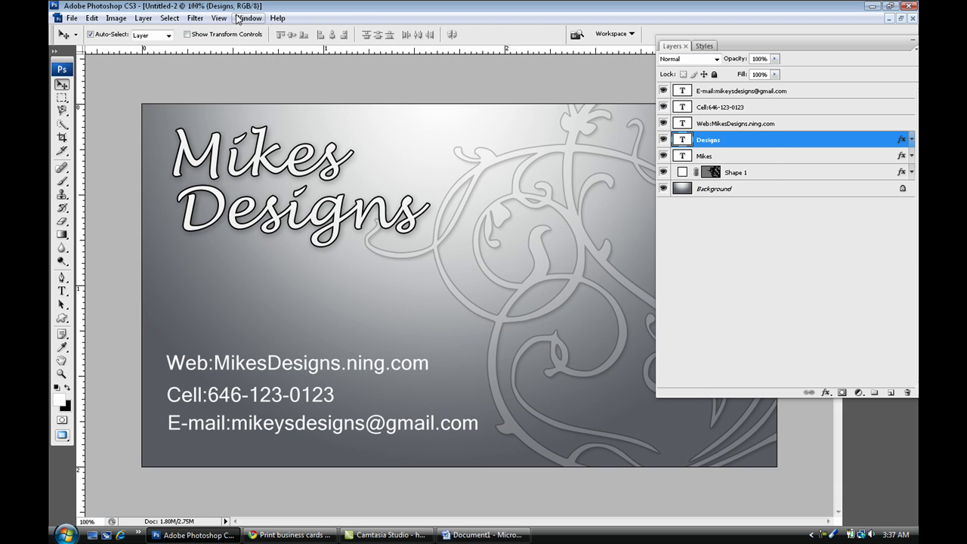
{"action": "left_click_drag", "start_coordinate": [223, 59], "coordinate": [234, 119]}
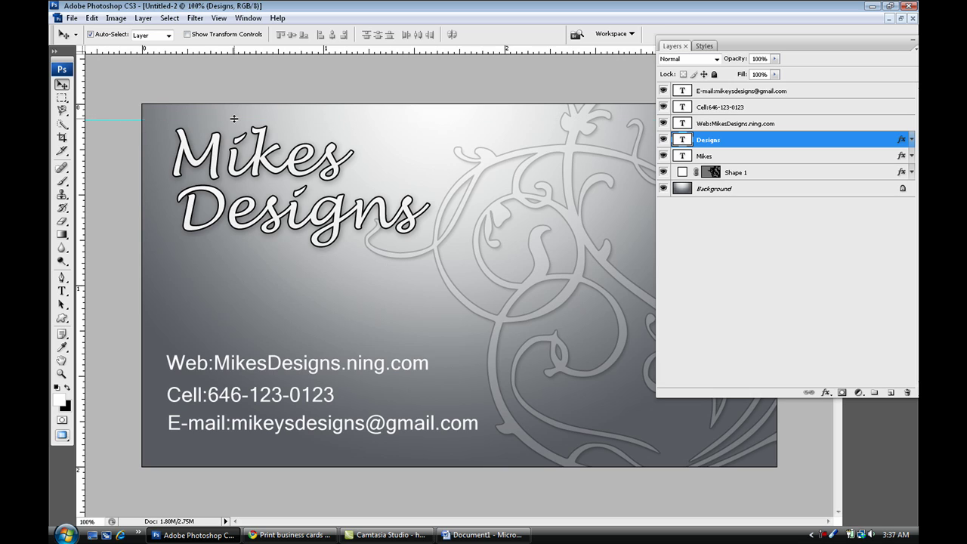
{"action": "left_click", "coordinate": [90, 159]}
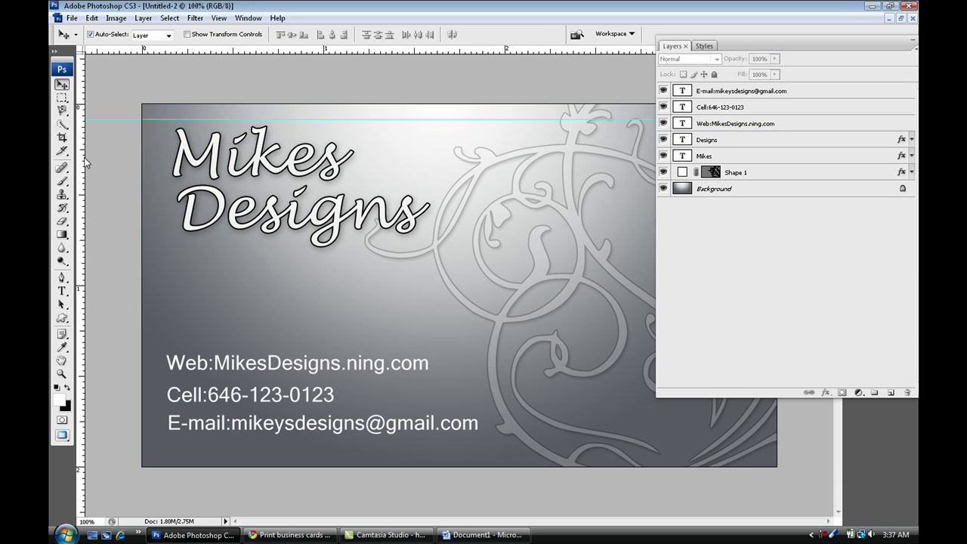
{"action": "left_click_drag", "start_coordinate": [81, 164], "coordinate": [159, 171]}
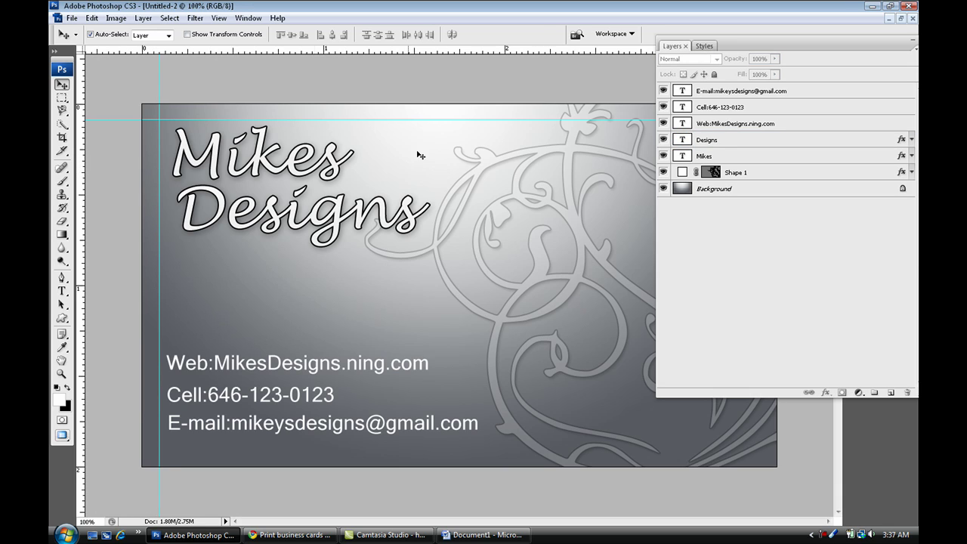
{"action": "double_click", "coordinate": [744, 46]}
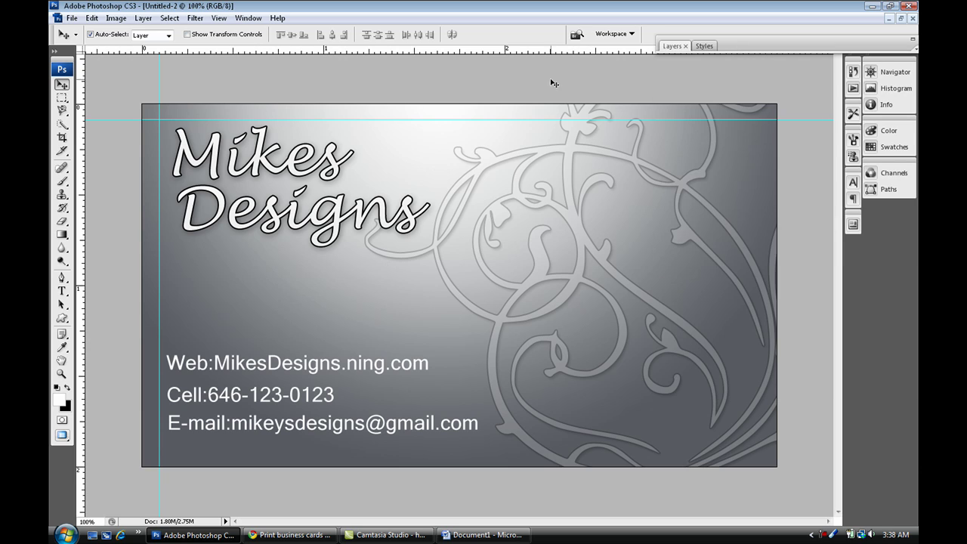
{"action": "left_click_drag", "start_coordinate": [425, 53], "coordinate": [408, 121]}
{"action": "left_click_drag", "start_coordinate": [408, 51], "coordinate": [352, 449]}
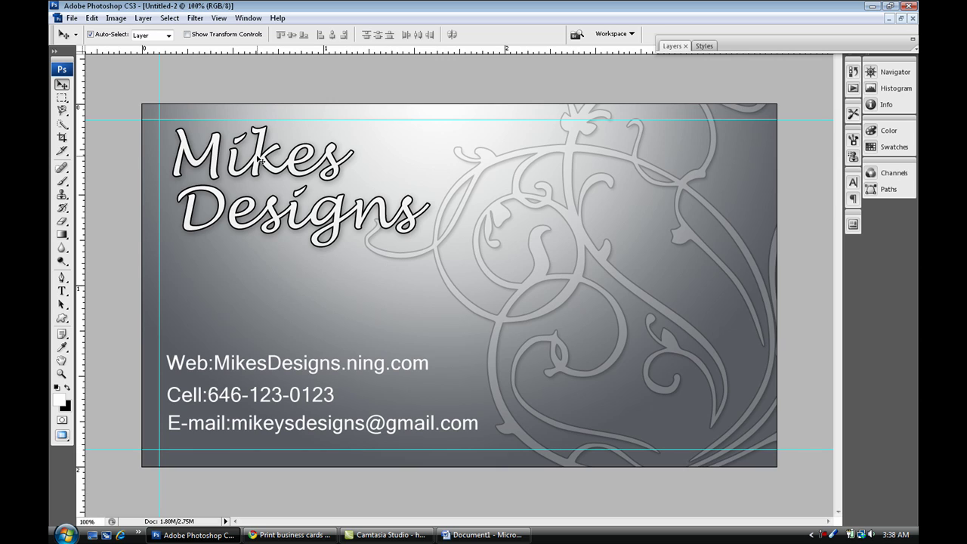
{"action": "left_click_drag", "start_coordinate": [87, 219], "coordinate": [759, 235]}
{"action": "left_click", "coordinate": [747, 47]}
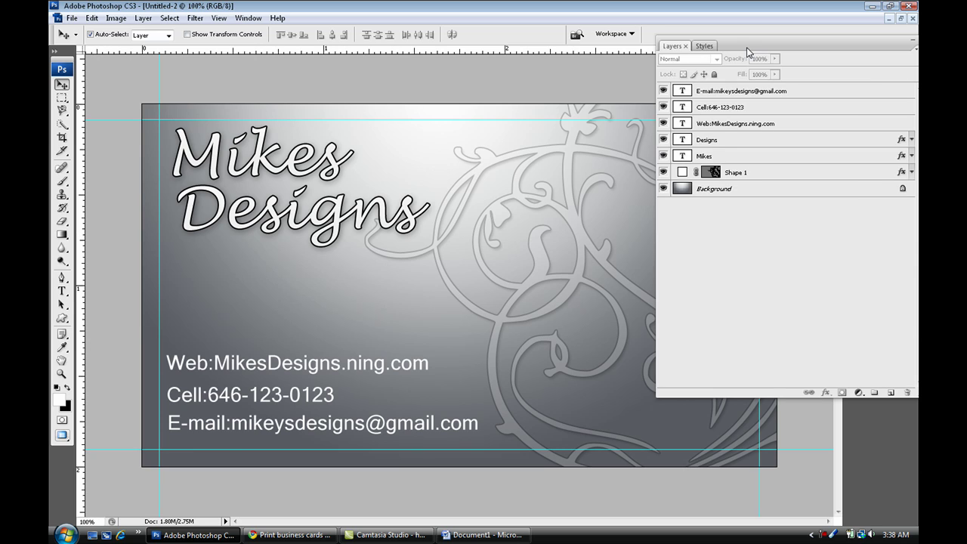
{"action": "left_click", "coordinate": [747, 45]}
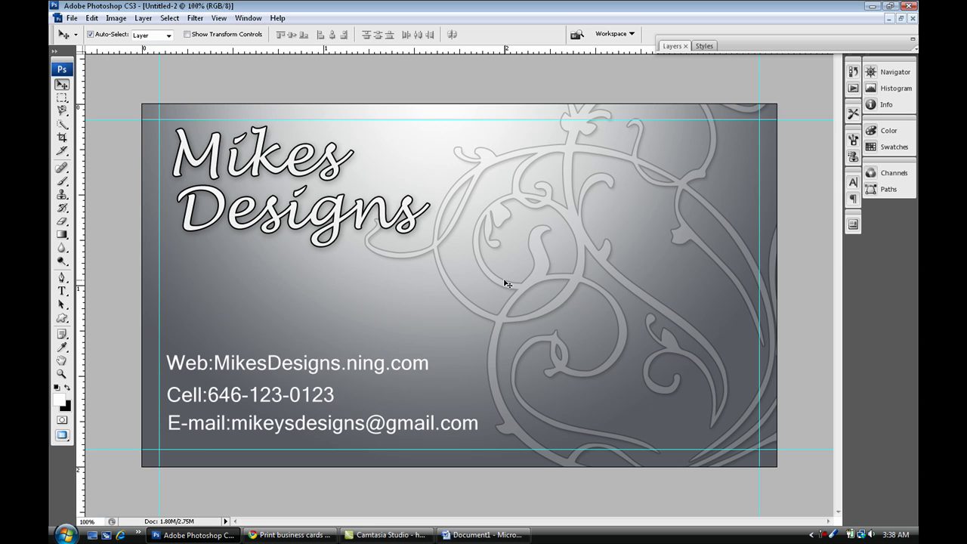
{"action": "left_click", "coordinate": [72, 18]}
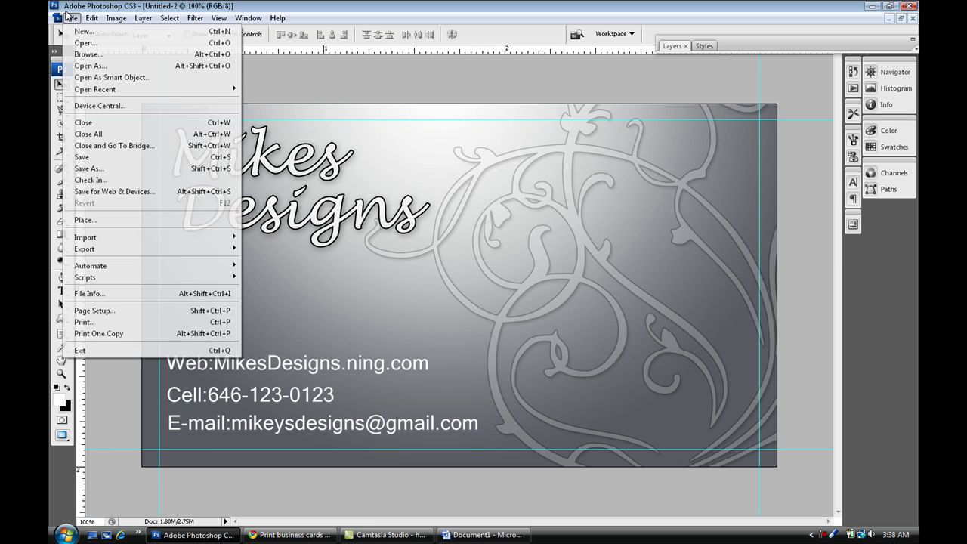
{"action": "left_click", "coordinate": [128, 168]}
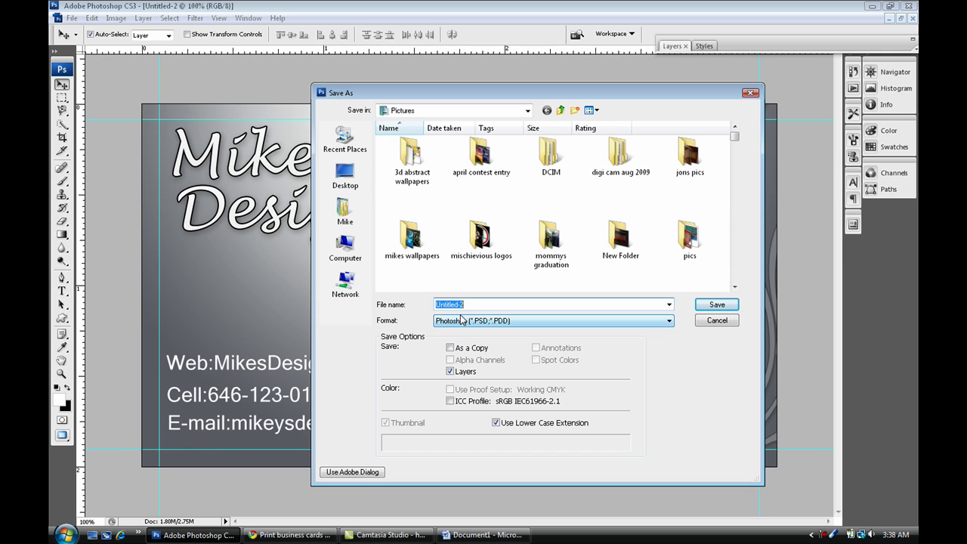
{"action": "type", "text": "bussiness card"}
{"action": "left_click", "coordinate": [479, 321]}
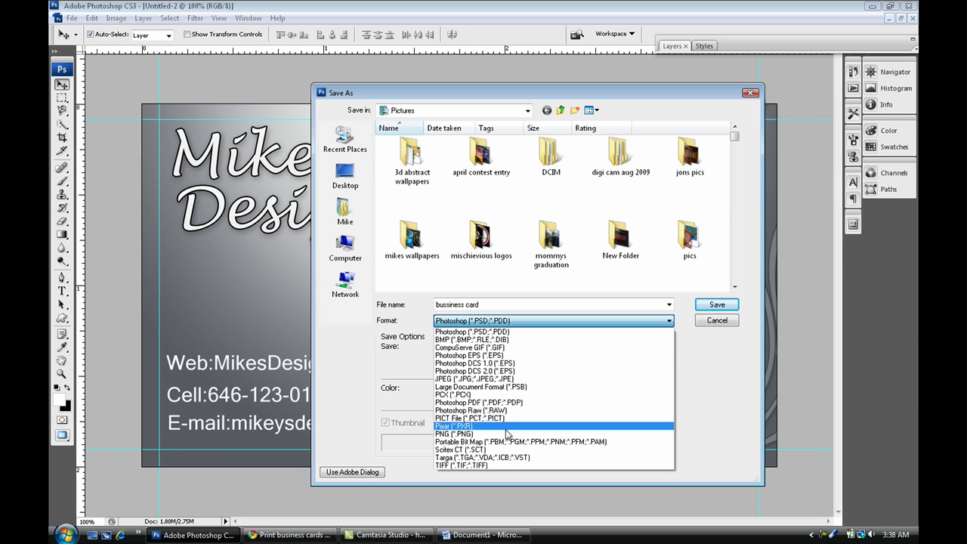
{"action": "left_click", "coordinate": [693, 414]}
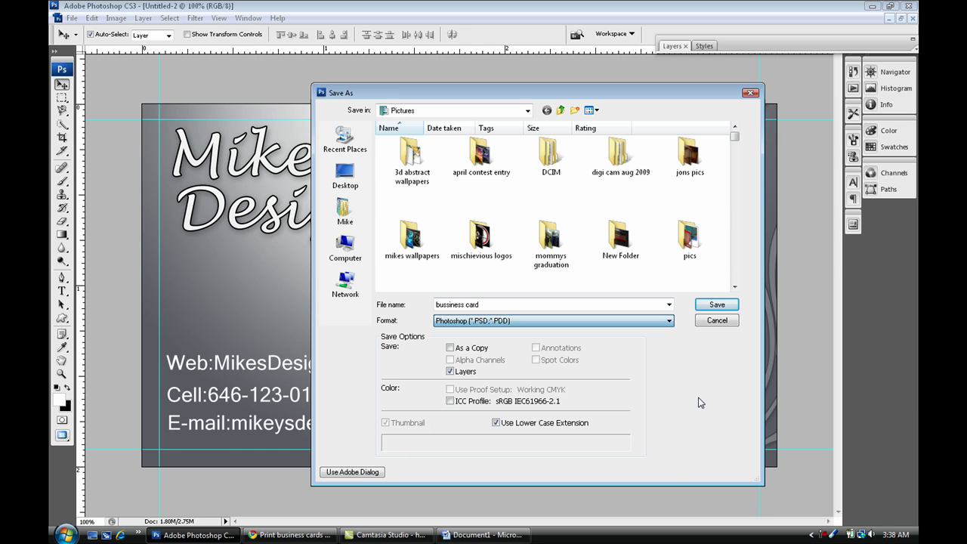
{"action": "left_click", "coordinate": [717, 322]}
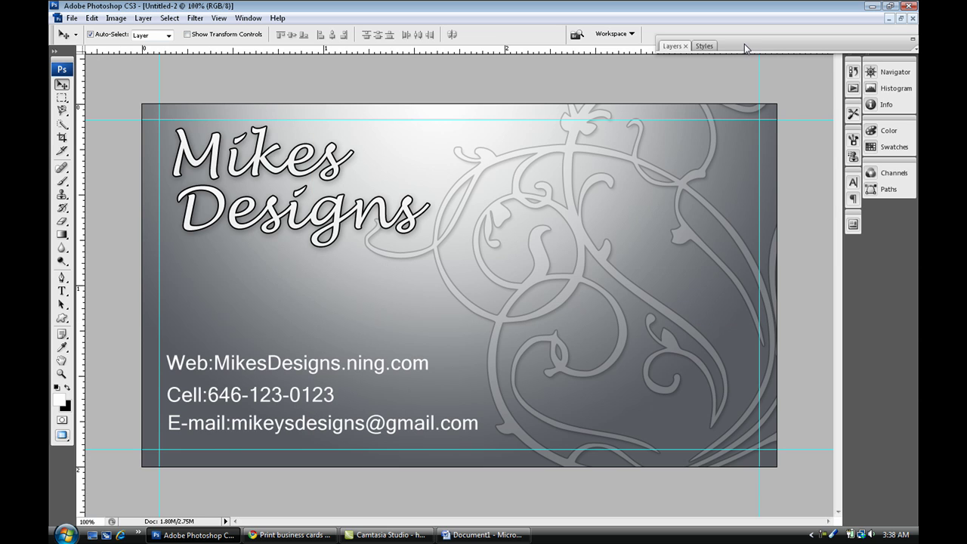
Create a U.S. Paper Letter document, 8.5 x 11 inches at 300 pixels/inch, in RGB Color.
{"action": "key", "text": "ctrl+n"}
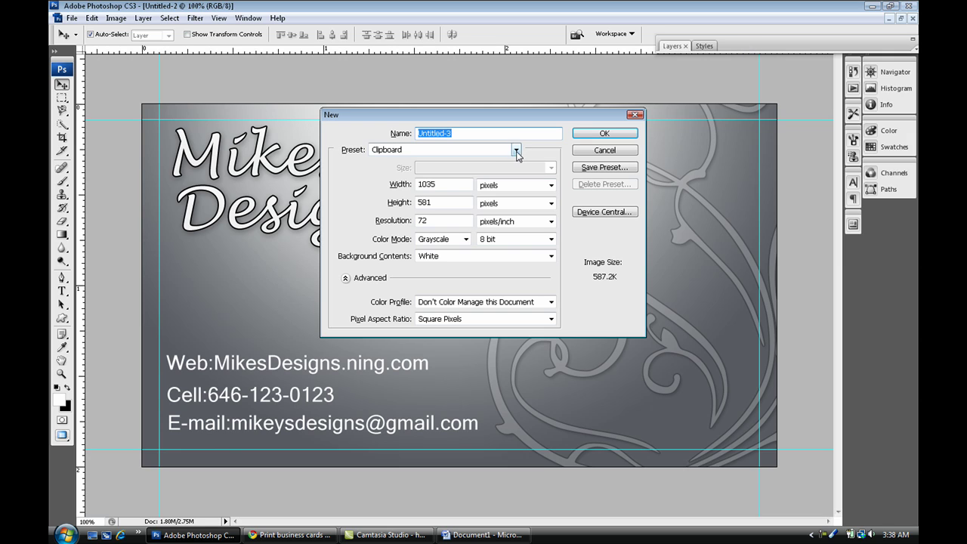
{"action": "left_click", "coordinate": [517, 151]}
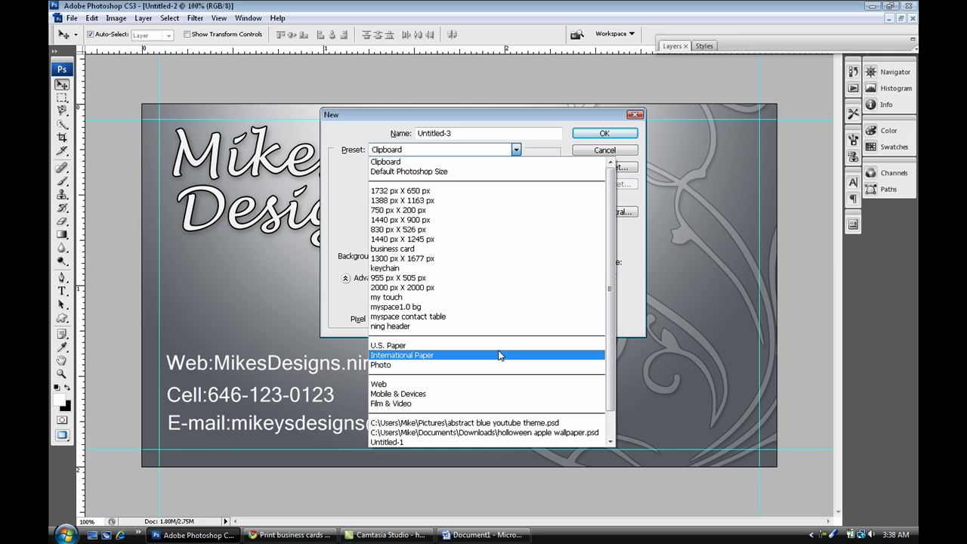
{"action": "left_click", "coordinate": [498, 347]}
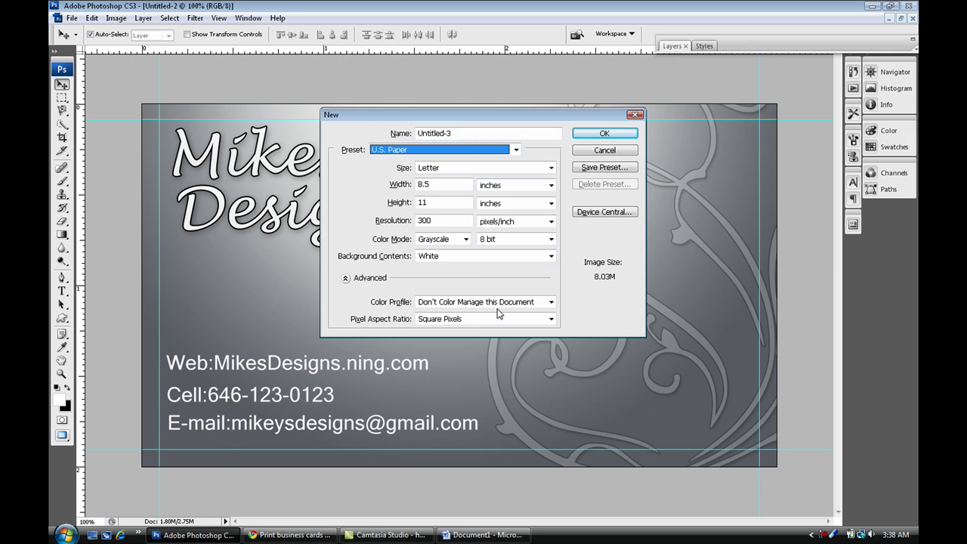
{"action": "left_click", "coordinate": [454, 187]}
{"action": "left_click", "coordinate": [454, 203]}
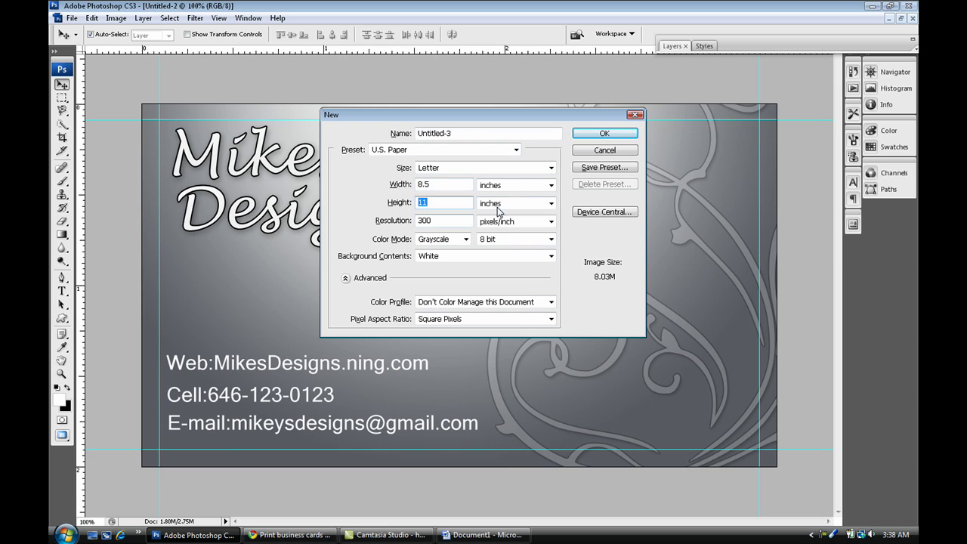
{"action": "left_click", "coordinate": [451, 222]}
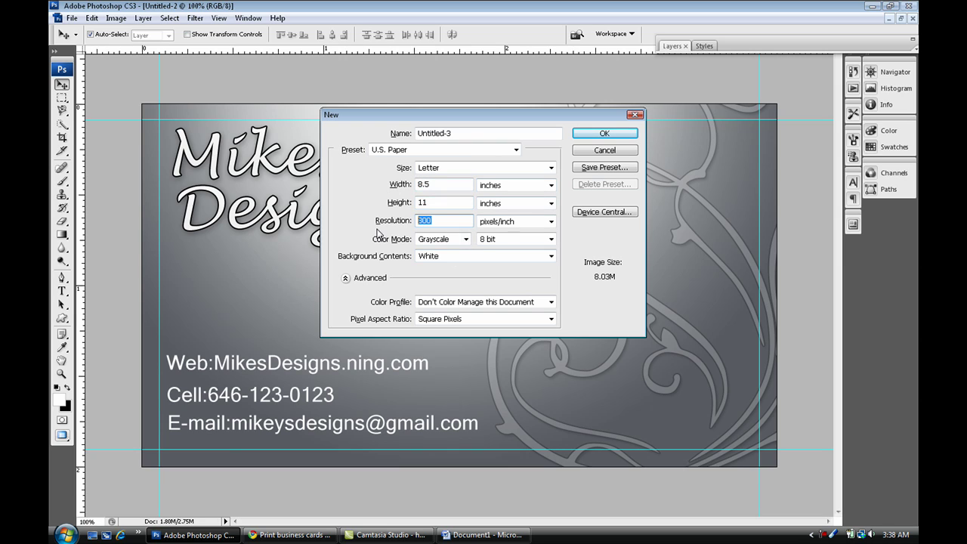
{"action": "left_click", "coordinate": [466, 240]}
{"action": "left_click", "coordinate": [452, 273]}
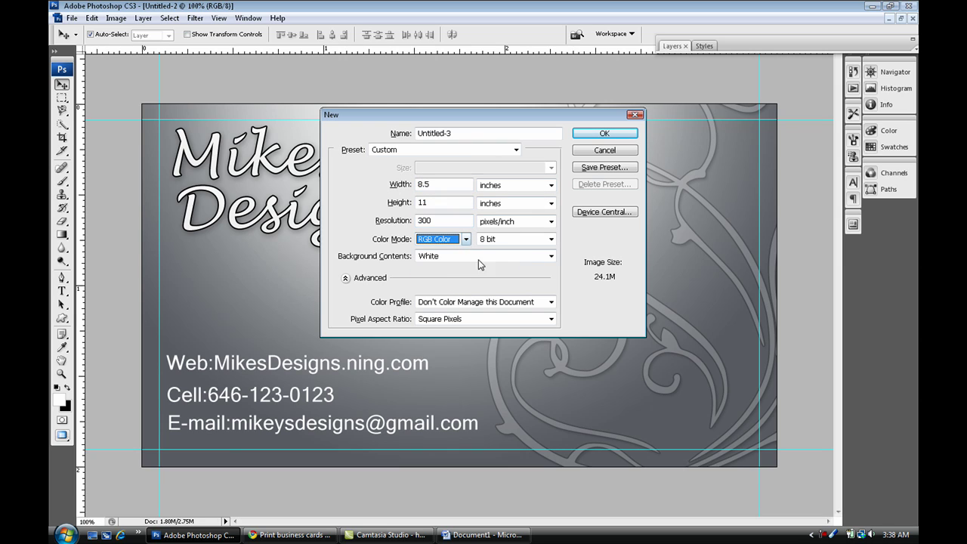
{"action": "left_click", "coordinate": [593, 136]}
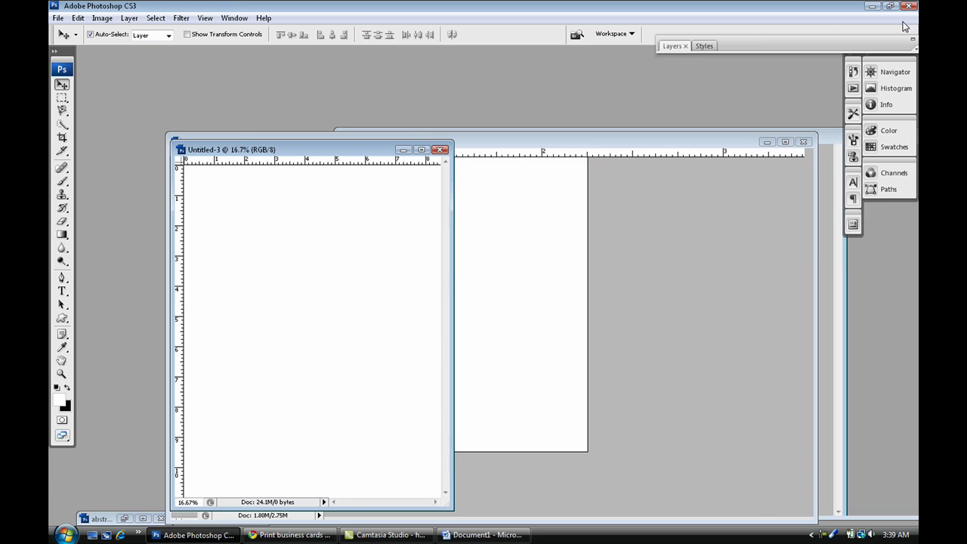
Float the document windows, minimize Untitled-2 and maximize the Untitled-1 card.
{"action": "left_click", "coordinate": [901, 18]}
{"action": "double_click", "coordinate": [768, 45]}
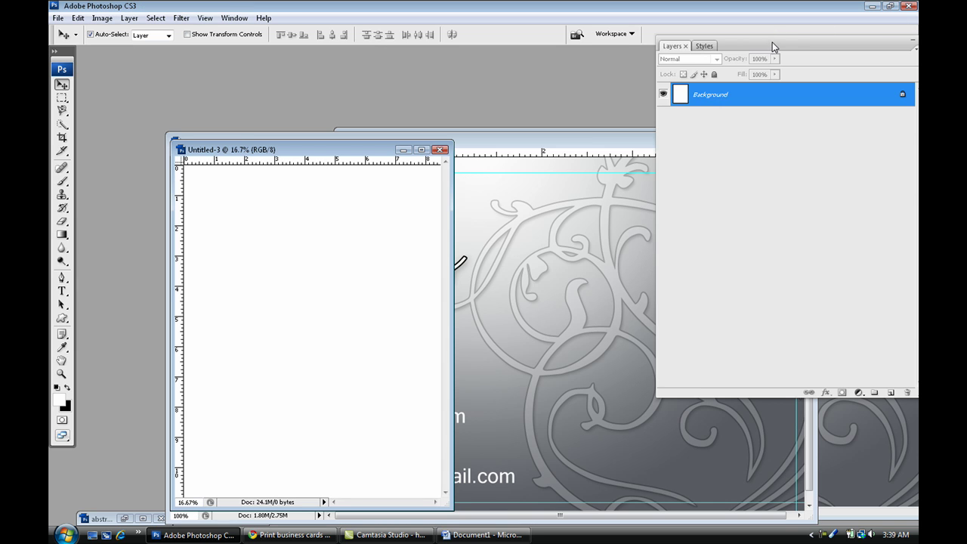
{"action": "left_click", "coordinate": [617, 151]}
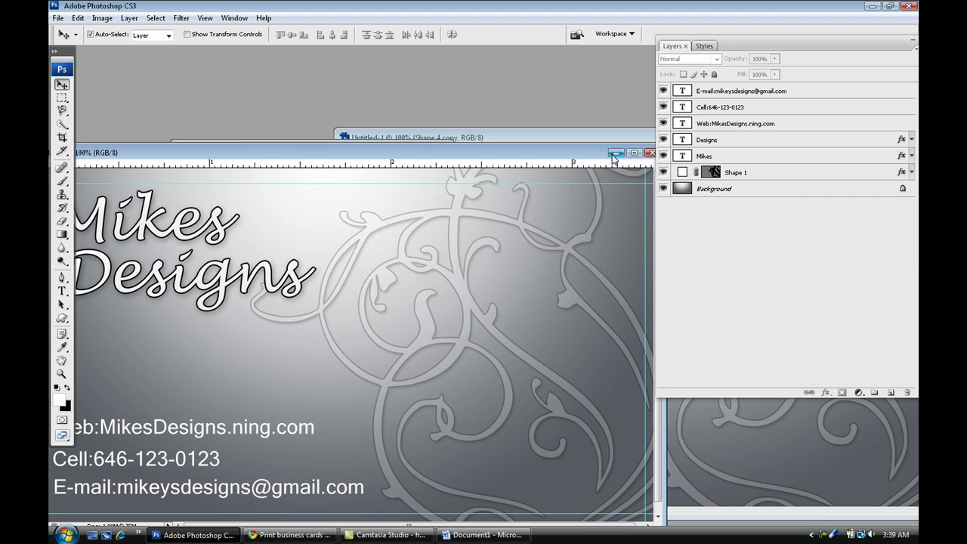
{"action": "left_click", "coordinate": [616, 153]}
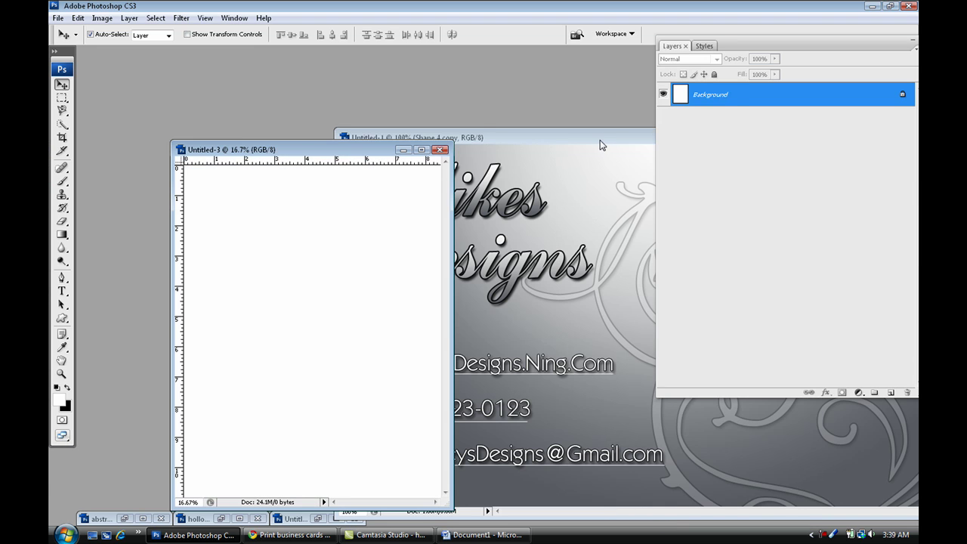
{"action": "left_click", "coordinate": [600, 140]}
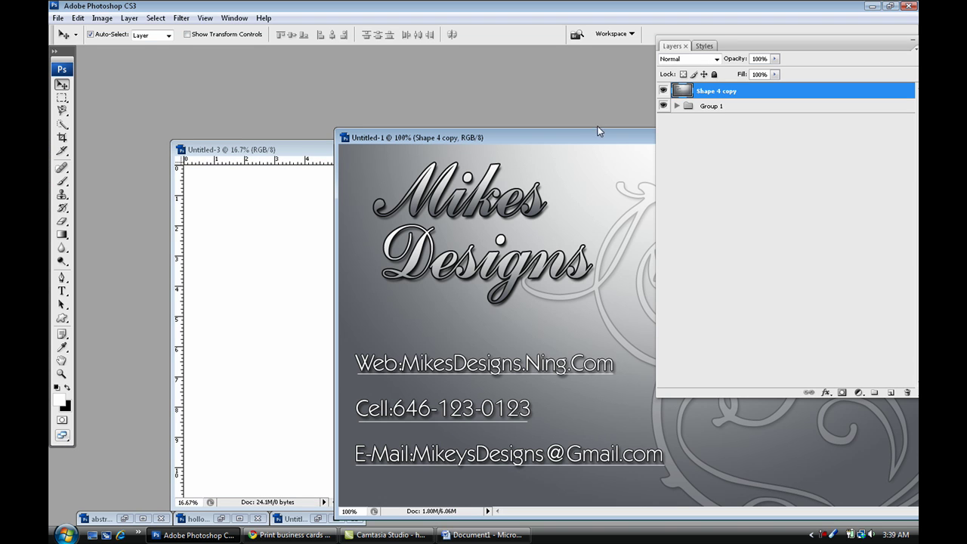
{"action": "left_click_drag", "start_coordinate": [561, 139], "coordinate": [362, 143]}
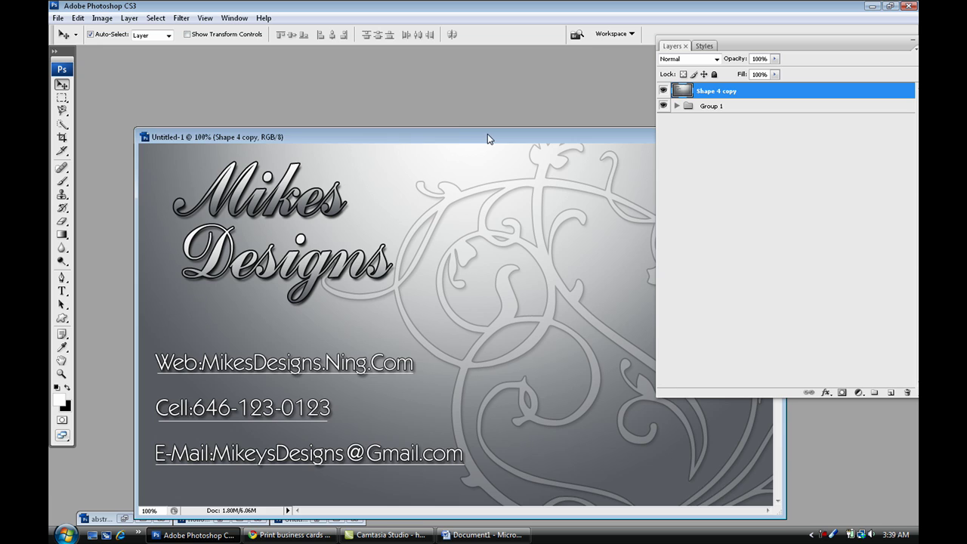
{"action": "left_click_drag", "start_coordinate": [487, 134], "coordinate": [532, 116]}
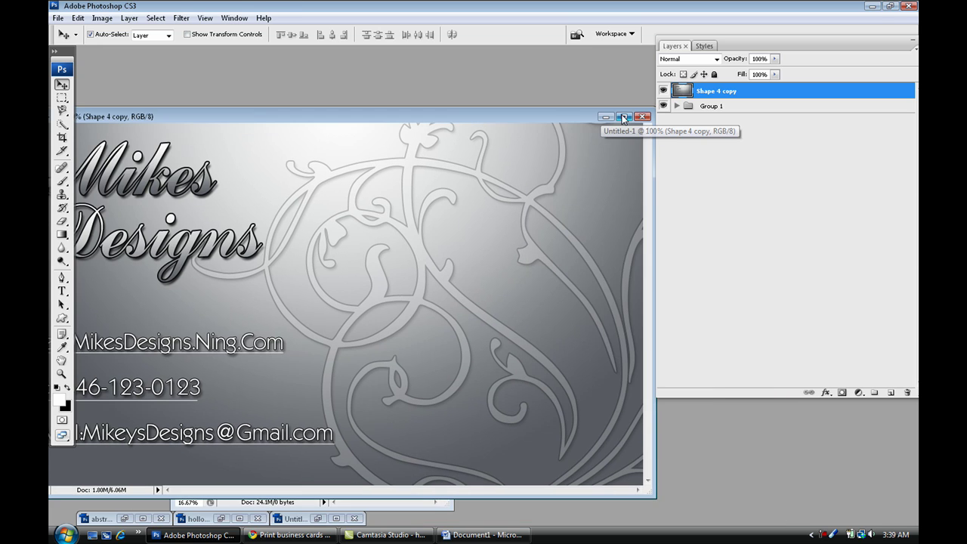
{"action": "double_click", "coordinate": [647, 117]}
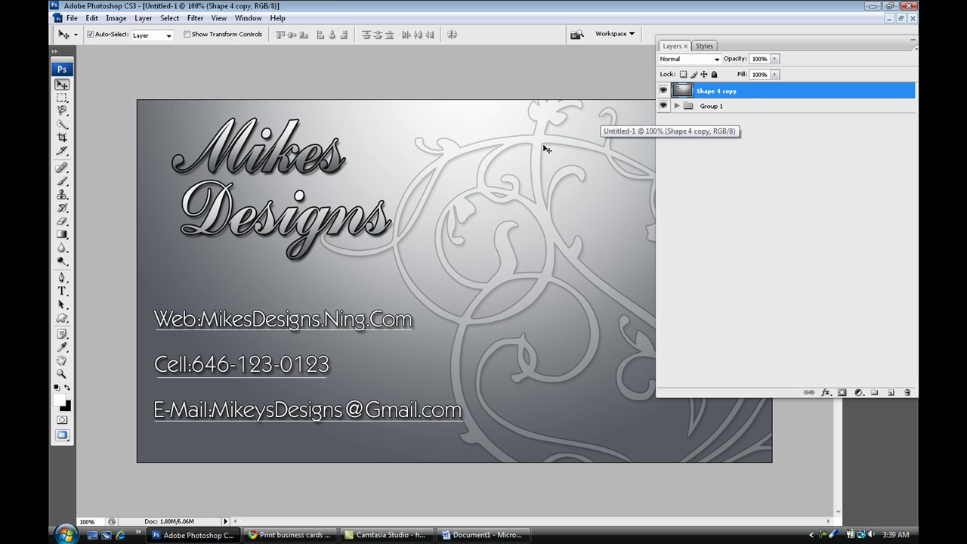
Expand Group 1 and duplicate its layers from Shape 4 through Layer 0.
{"action": "left_click", "coordinate": [717, 107]}
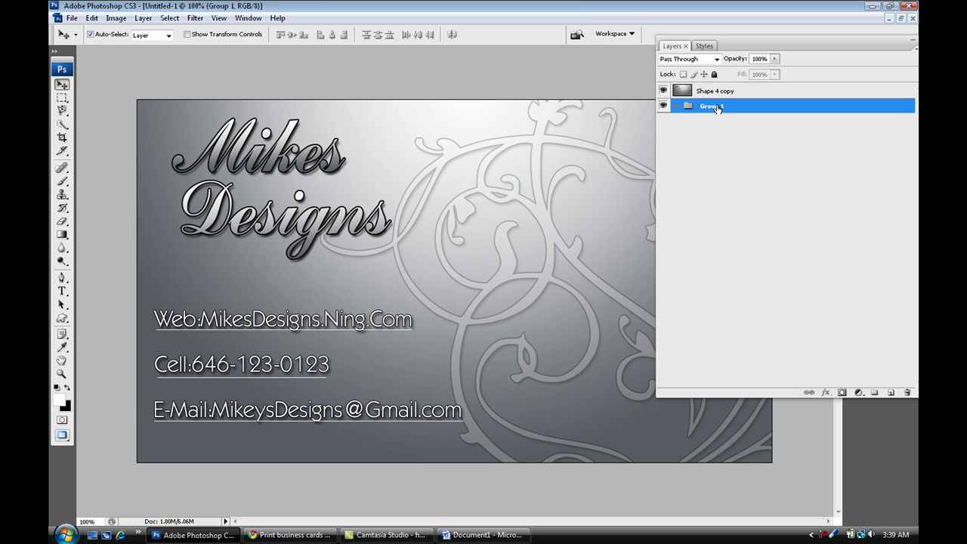
{"action": "left_click", "coordinate": [671, 111]}
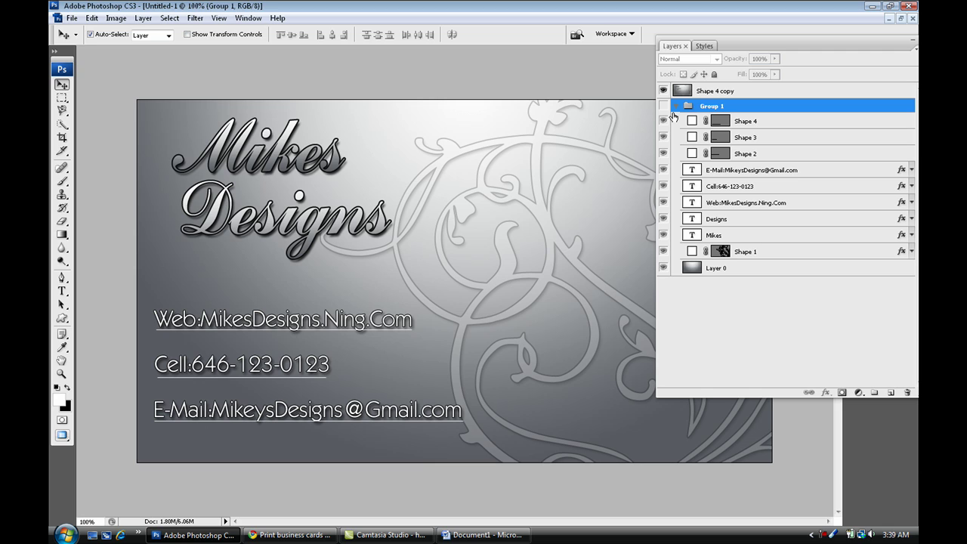
{"action": "left_click", "coordinate": [735, 123]}
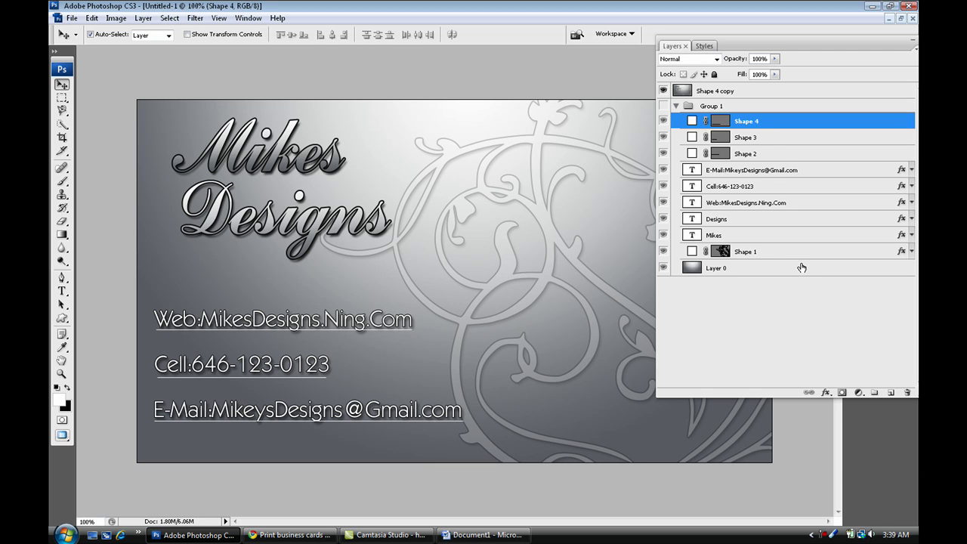
{"action": "left_click", "coordinate": [761, 267]}
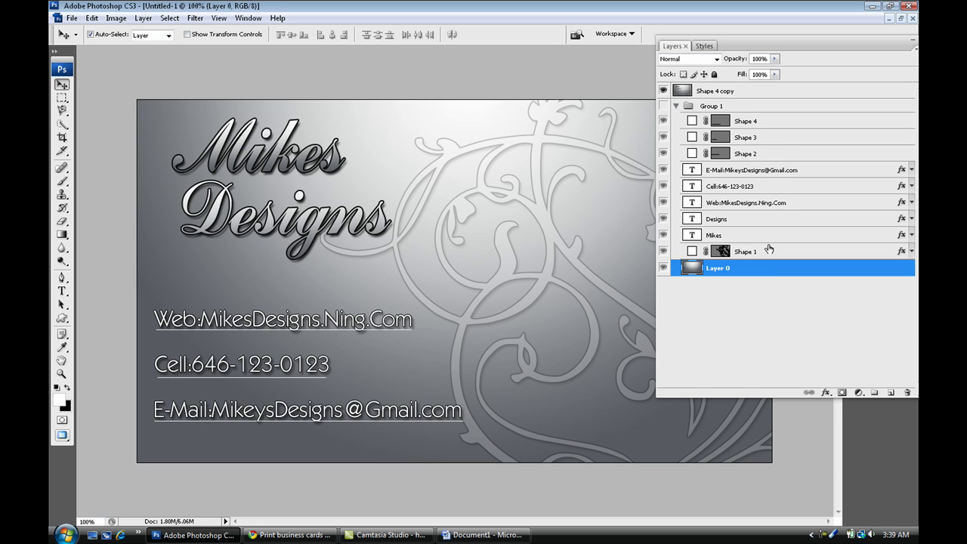
{"action": "left_click", "coordinate": [768, 123], "text": "shift"}
{"action": "left_click_drag", "start_coordinate": [769, 123], "coordinate": [875, 392]}
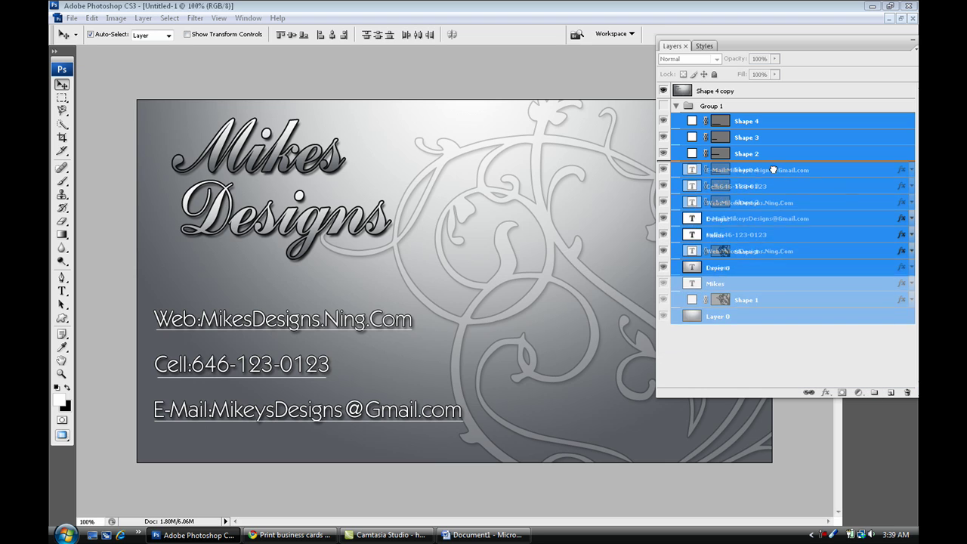
Collapse and hide Group 1, leaving the Shape 4 copy layer selected.
{"action": "left_click", "coordinate": [676, 106]}
{"action": "left_click_drag", "start_coordinate": [717, 112], "coordinate": [735, 107]}
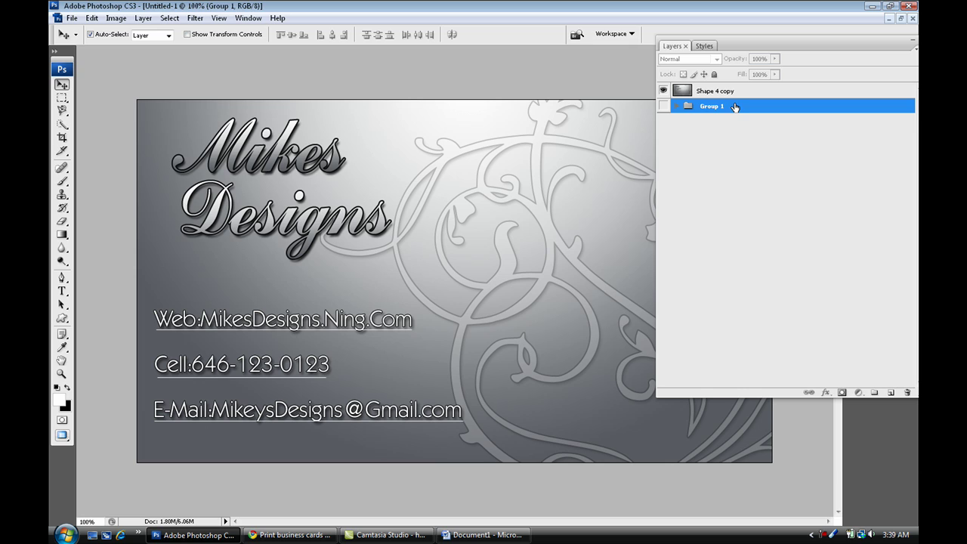
{"action": "right_click", "coordinate": [727, 108]}
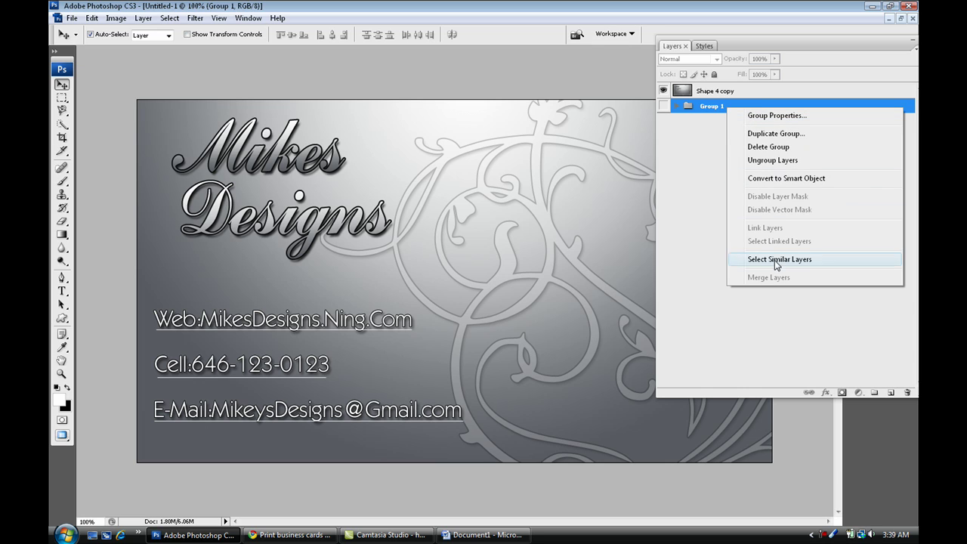
{"action": "left_click", "coordinate": [668, 110]}
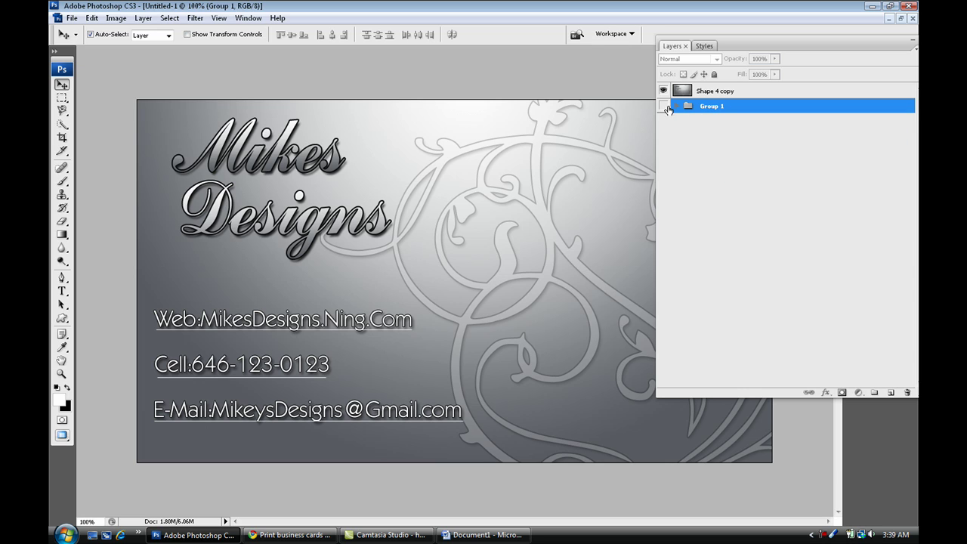
{"action": "left_click", "coordinate": [667, 110]}
{"action": "right_click", "coordinate": [727, 108]}
{"action": "left_click", "coordinate": [699, 94]}
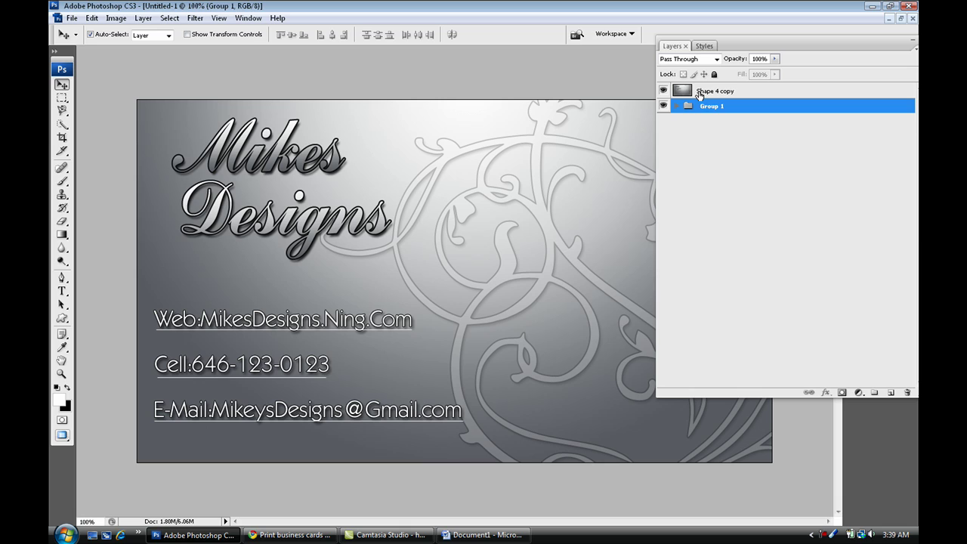
{"action": "left_click", "coordinate": [664, 106]}
{"action": "left_click", "coordinate": [723, 94]}
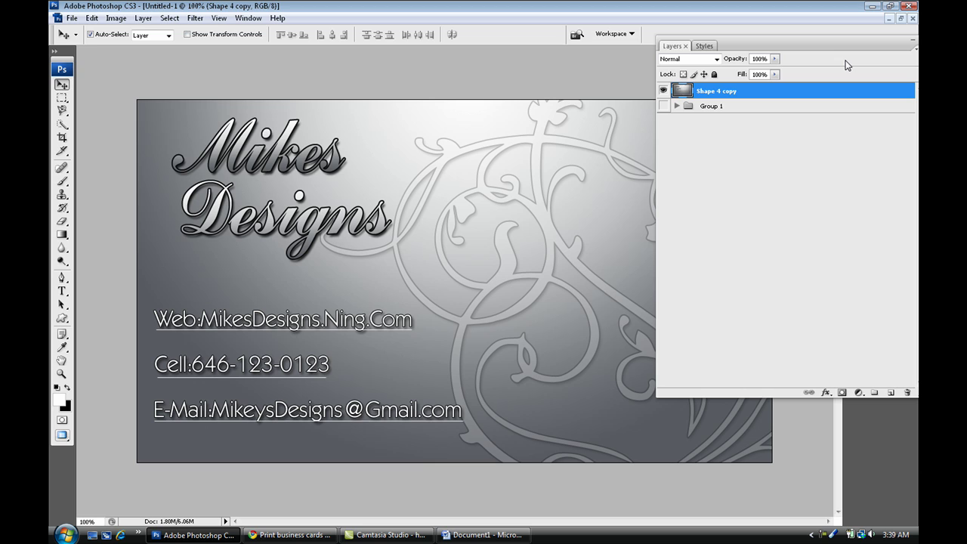
Drag the Shape 4 copy card layer onto the blank letter page and maximize that page.
{"action": "left_click", "coordinate": [900, 17]}
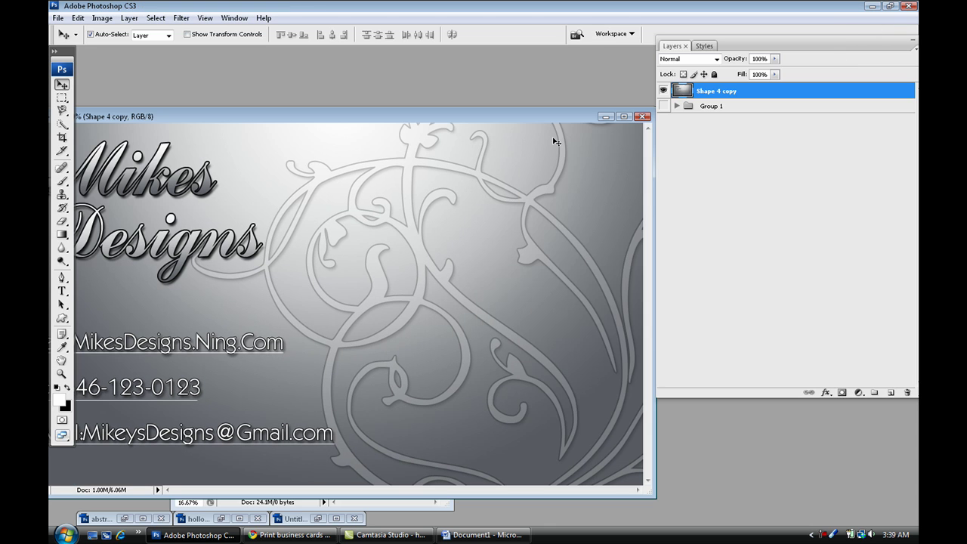
{"action": "left_click_drag", "start_coordinate": [574, 115], "coordinate": [916, 111]}
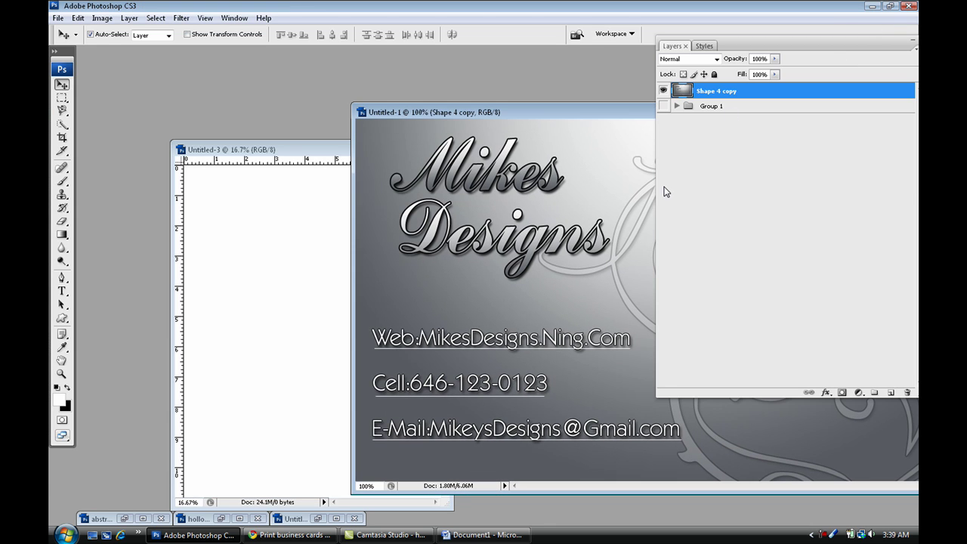
{"action": "left_click_drag", "start_coordinate": [682, 91], "coordinate": [268, 253]}
{"action": "left_click", "coordinate": [424, 151]}
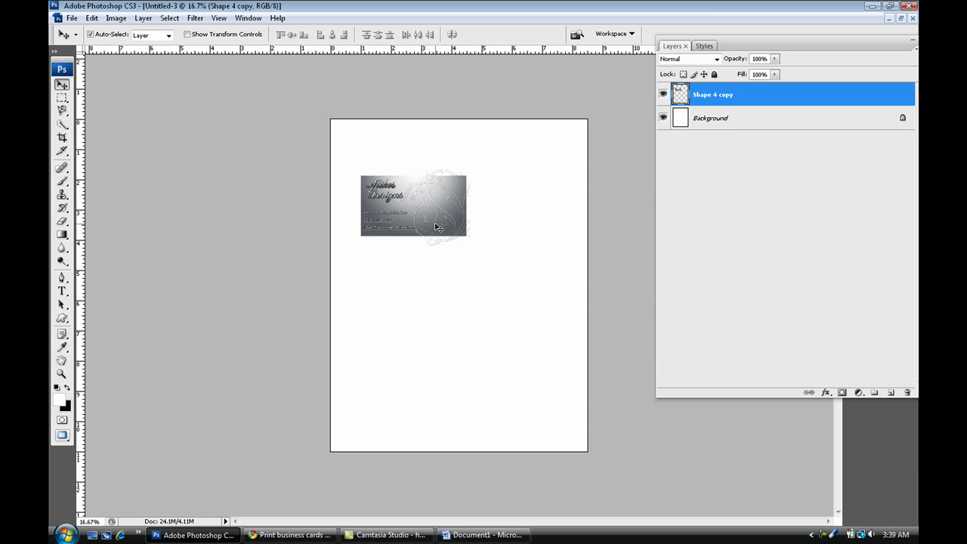
Show the grid and position the card near the page's top-left corner.
{"action": "key", "text": "ctrl+apostrophe"}
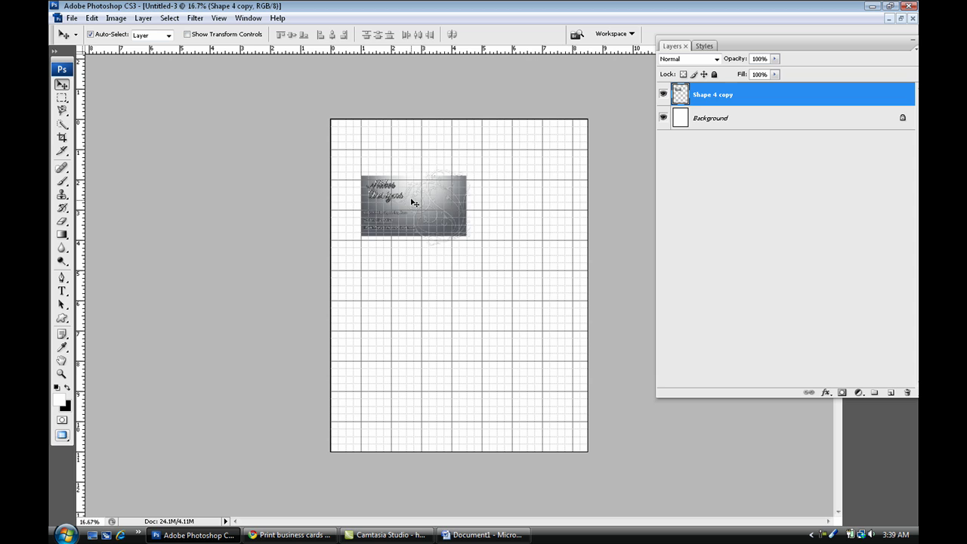
{"action": "left_click_drag", "start_coordinate": [415, 205], "coordinate": [412, 172]}
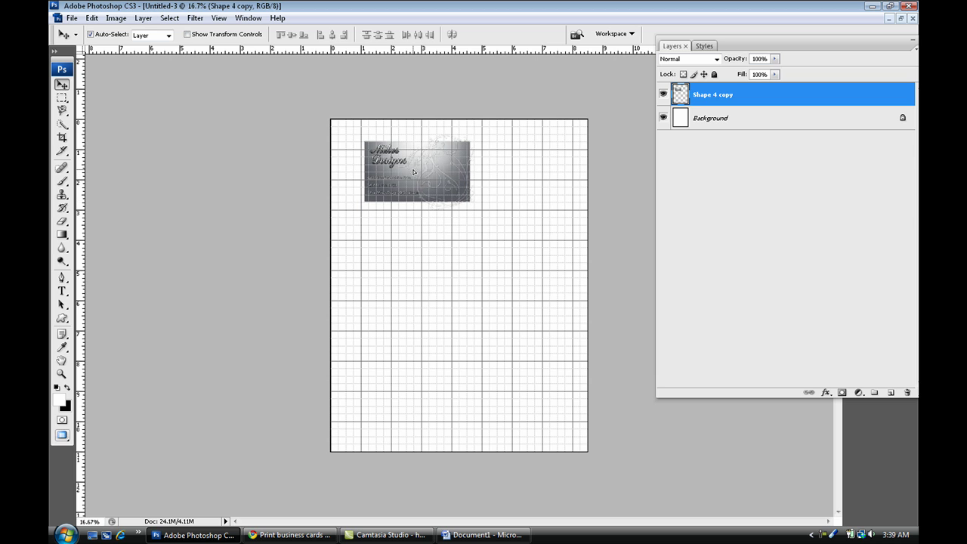
{"action": "key", "text": "ctrl+plus"}
{"action": "key", "text": "ctrl+plus"}
{"action": "key", "text": "ctrl+plus"}
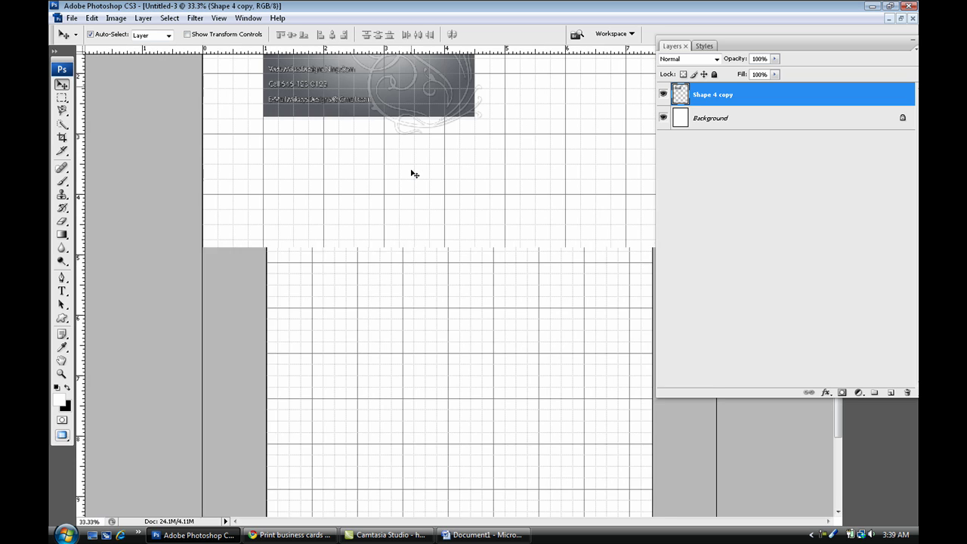
{"action": "left_click_drag", "start_coordinate": [411, 171], "coordinate": [521, 352]}
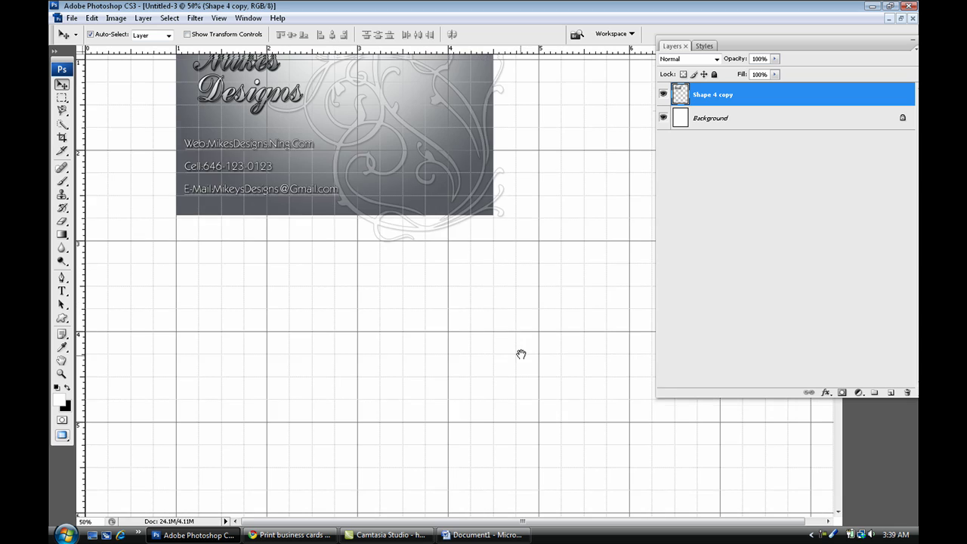
{"action": "left_click_drag", "start_coordinate": [472, 185], "coordinate": [490, 348]}
{"action": "key", "text": "ctrl+minus"}
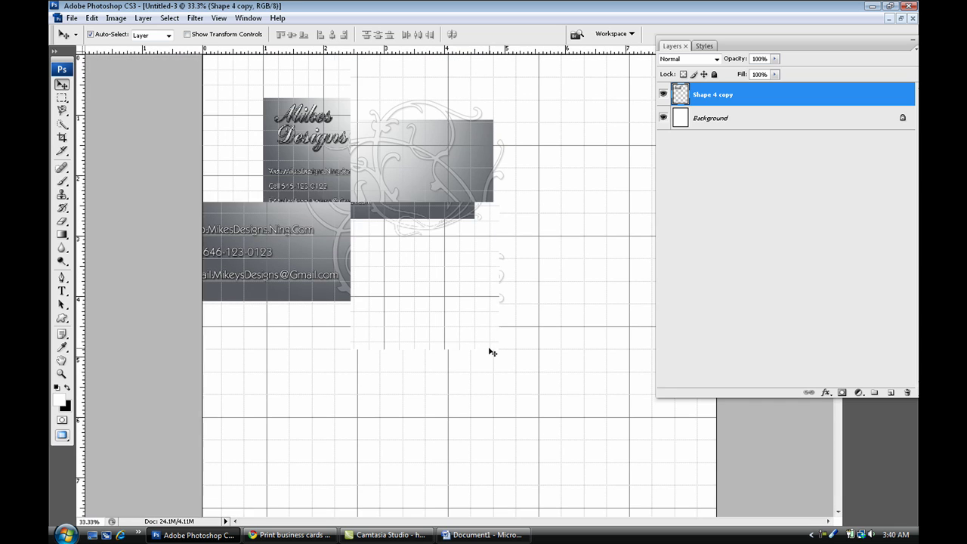
{"action": "left_click_drag", "start_coordinate": [387, 169], "coordinate": [387, 189]}
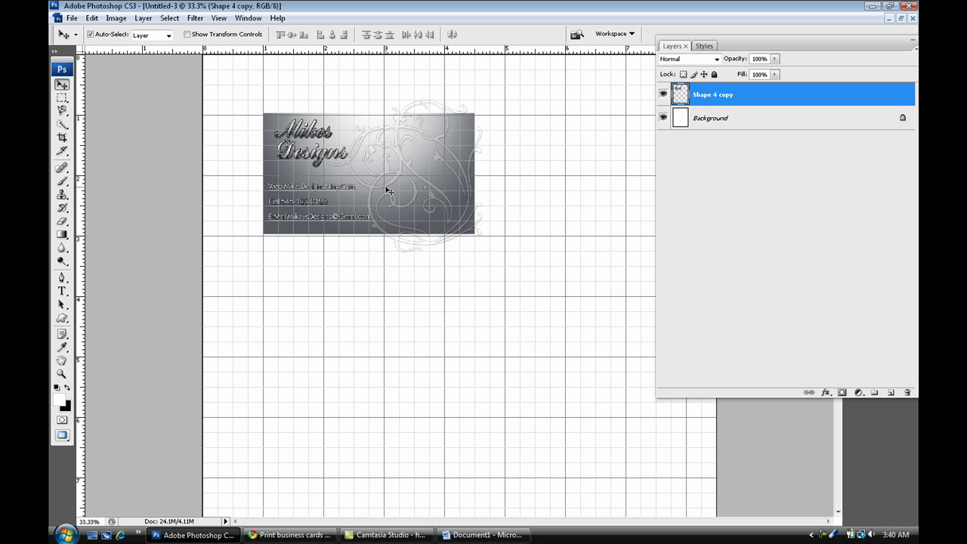
Duplicate the card layer and stack five card copies in a column down the left side.
{"action": "key", "text": "ctrl+j"}
{"action": "key", "text": "ctrl+j"}
{"action": "key", "text": "ctrl+j"}
{"action": "key", "text": "ctrl+j"}
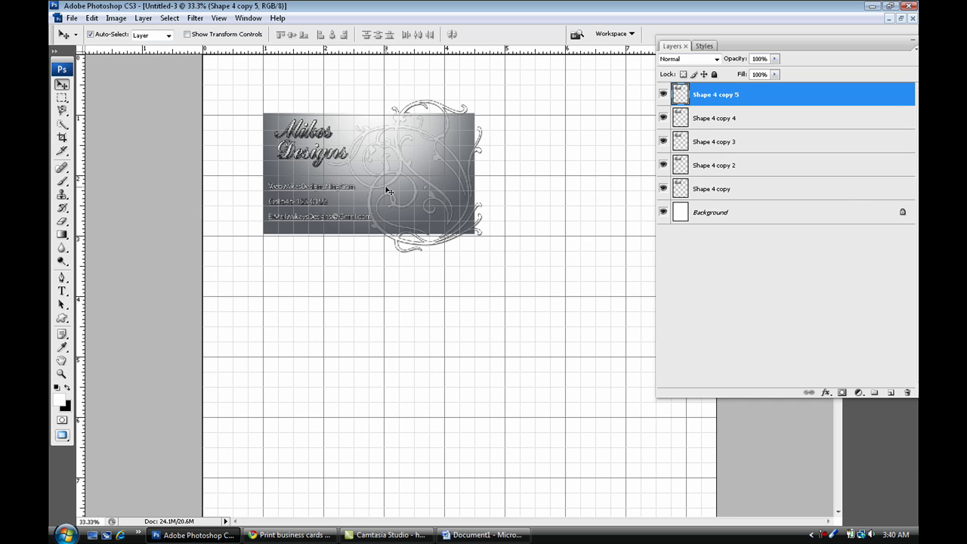
{"action": "key", "text": "ctrl+minus"}
{"action": "key", "text": "ctrl+minus"}
{"action": "left_click", "coordinate": [387, 190]}
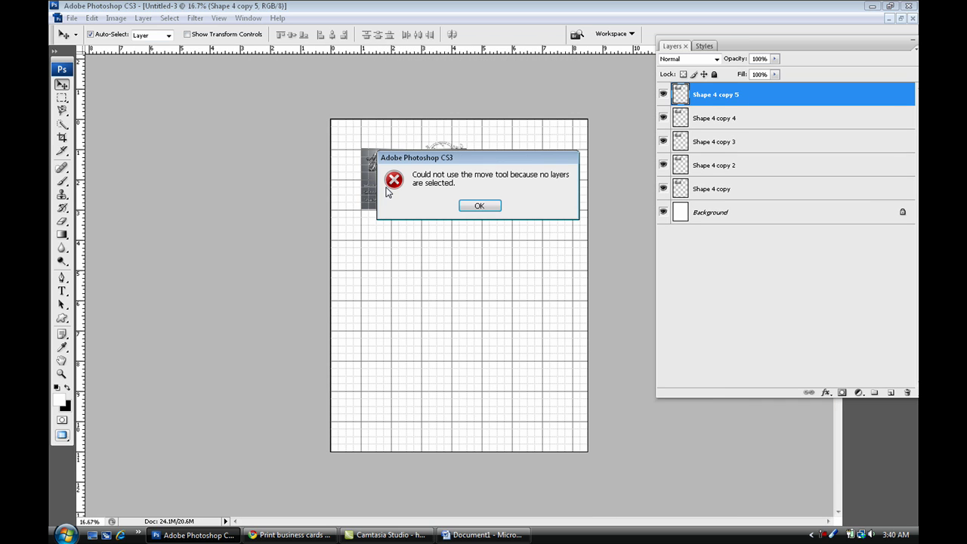
{"action": "left_click", "coordinate": [479, 204]}
{"action": "key", "text": "alt+period"}
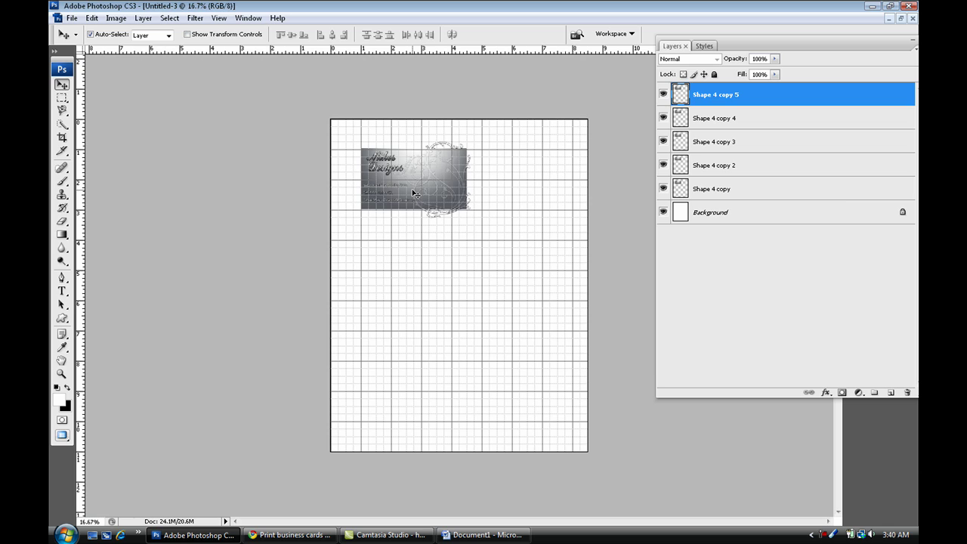
{"action": "left_click_drag", "start_coordinate": [414, 194], "coordinate": [421, 253]}
{"action": "left_click", "coordinate": [416, 180]}
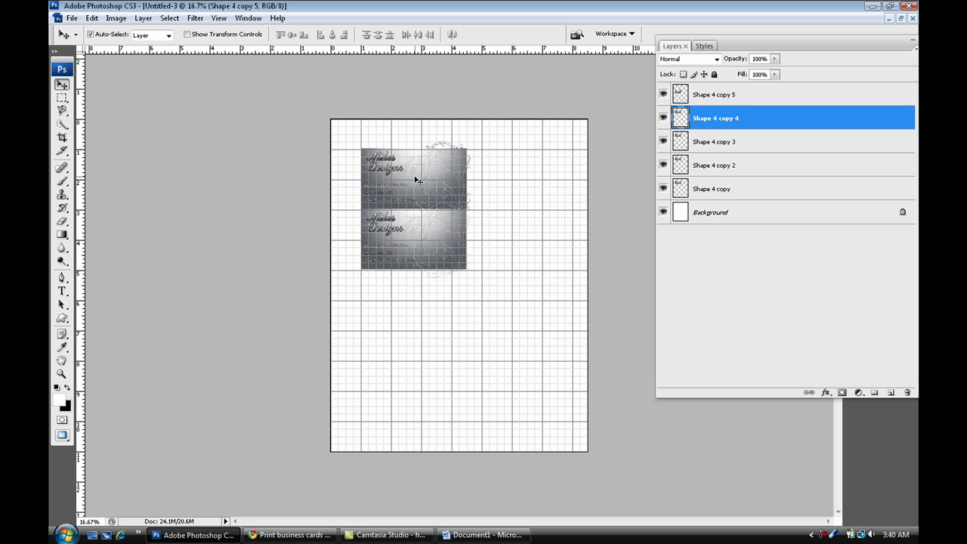
{"action": "left_click_drag", "start_coordinate": [416, 180], "coordinate": [416, 302]}
{"action": "left_click_drag", "start_coordinate": [416, 186], "coordinate": [418, 369]}
{"action": "left_click_drag", "start_coordinate": [406, 185], "coordinate": [400, 426]}
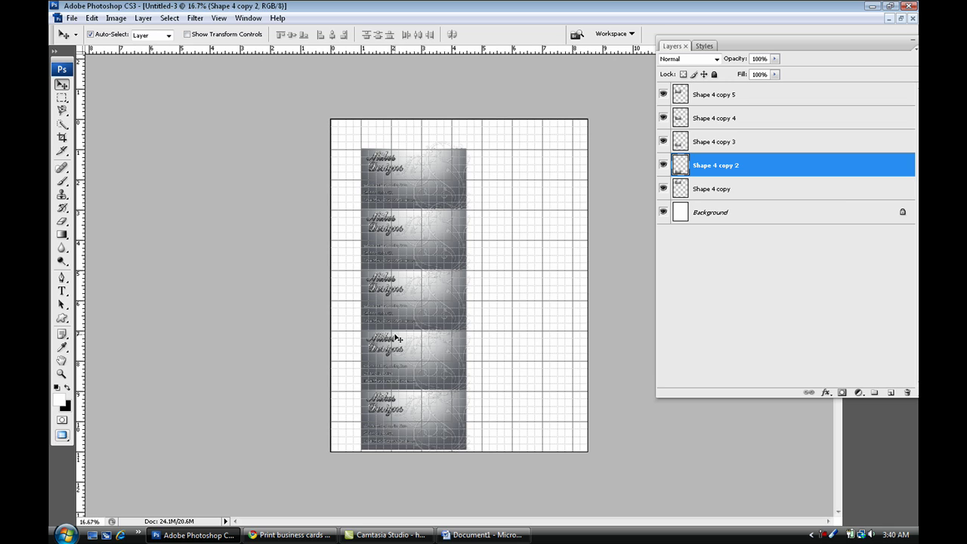
Duplicate the five cards into a second column on the right, then recentre all ten.
{"action": "key", "text": "ctrl+alt+a"}
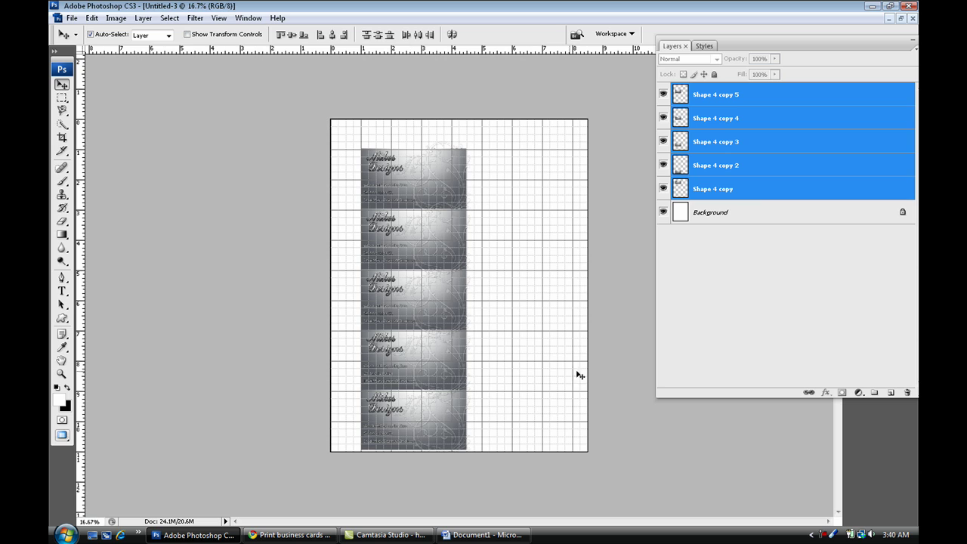
{"action": "left_click_drag", "start_coordinate": [765, 186], "coordinate": [889, 392]}
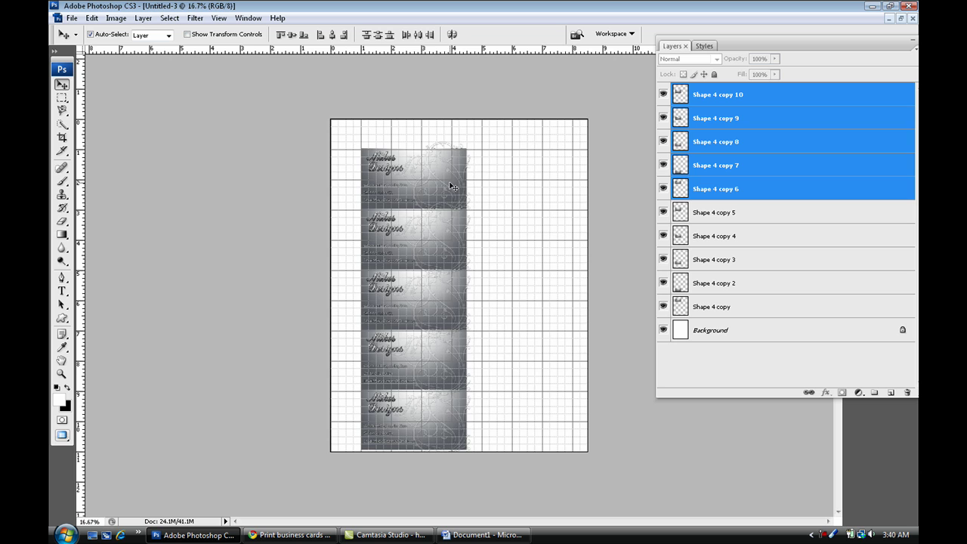
{"action": "left_click_drag", "start_coordinate": [450, 185], "coordinate": [557, 198]}
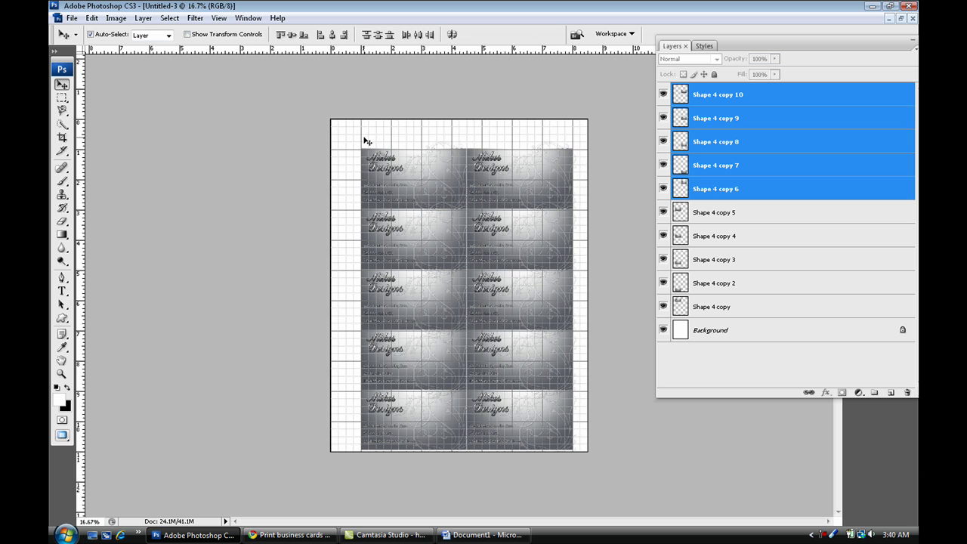
{"action": "left_click_drag", "start_coordinate": [364, 138], "coordinate": [565, 461]}
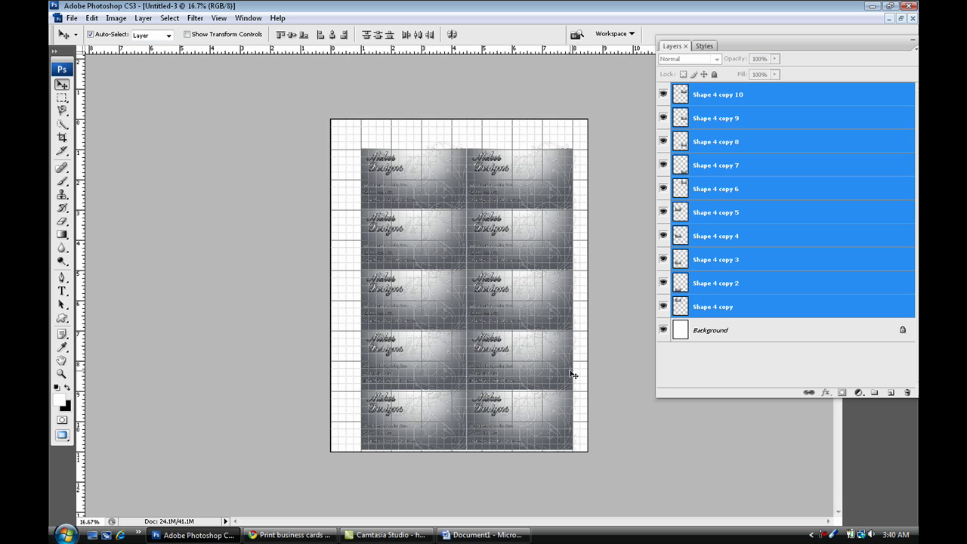
{"action": "left_click_drag", "start_coordinate": [528, 339], "coordinate": [525, 327]}
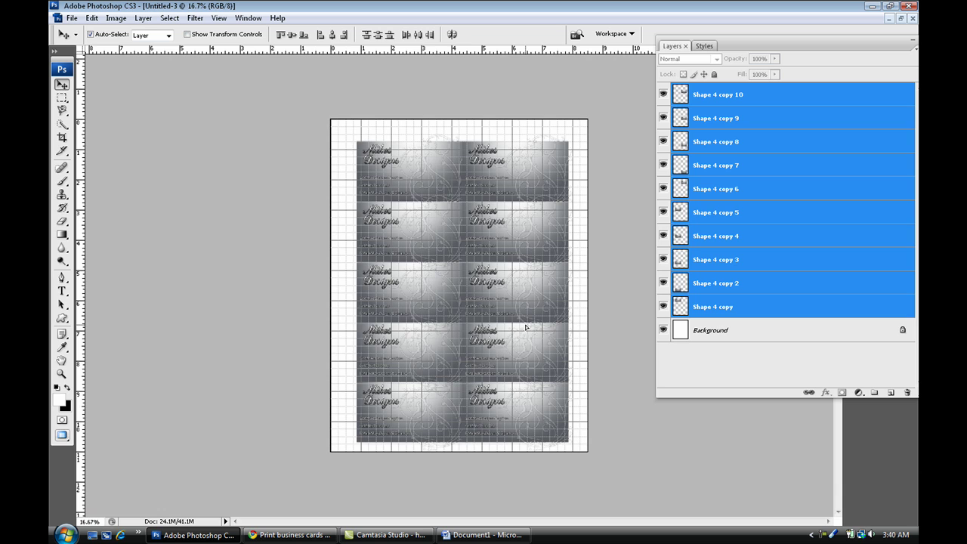
Hide the grid and zoom in three levels to inspect the tiled cards' text.
{"action": "key", "text": "ctrl+apostrophe"}
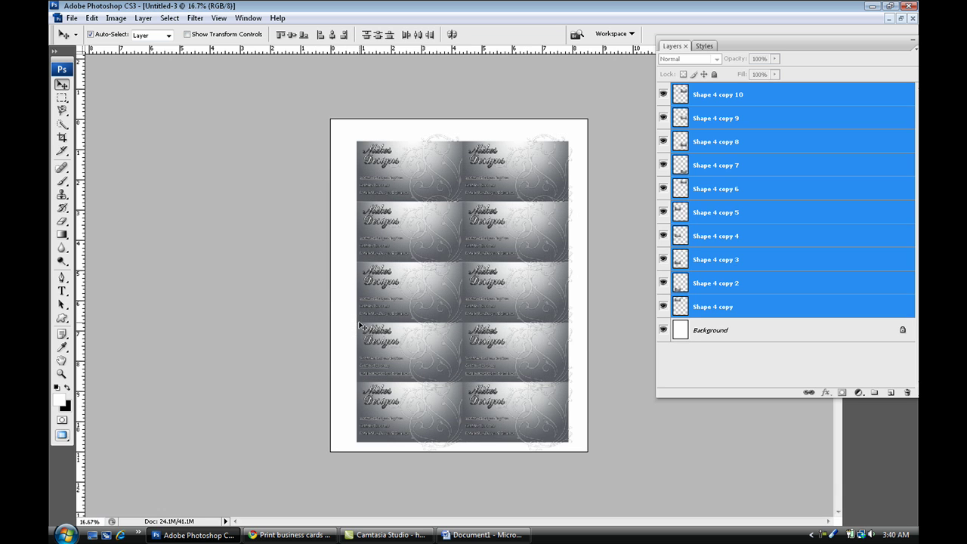
{"action": "key", "text": "ctrl+plus"}
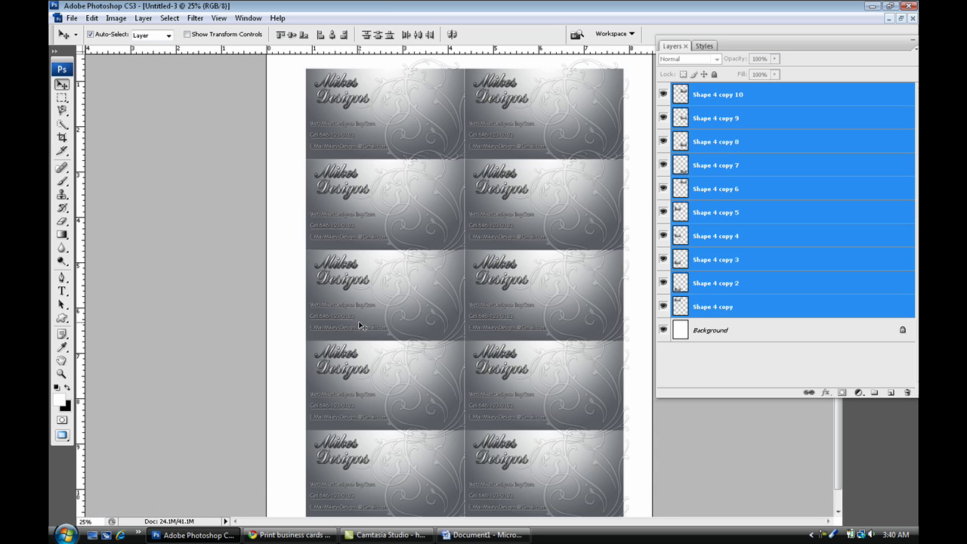
{"action": "key", "text": "ctrl+plus"}
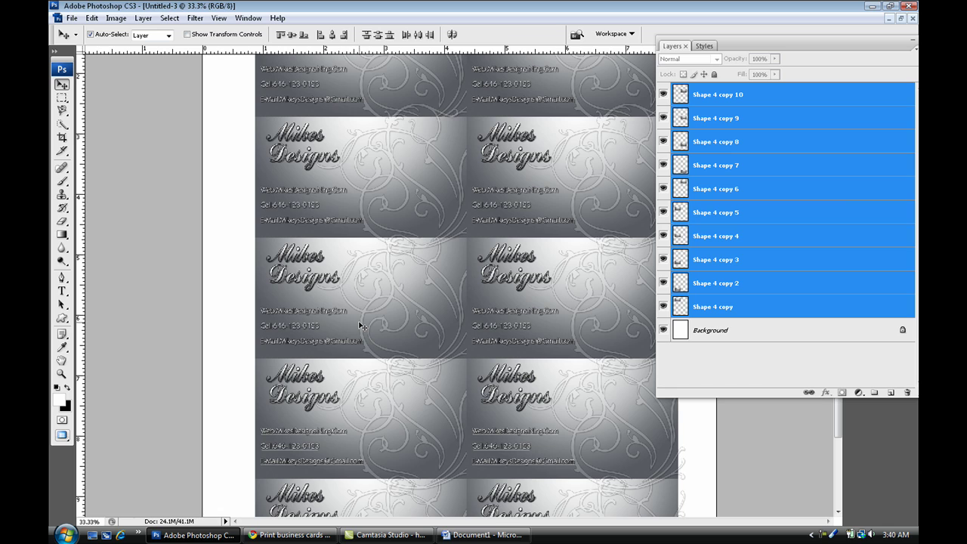
{"action": "key", "text": "ctrl+plus"}
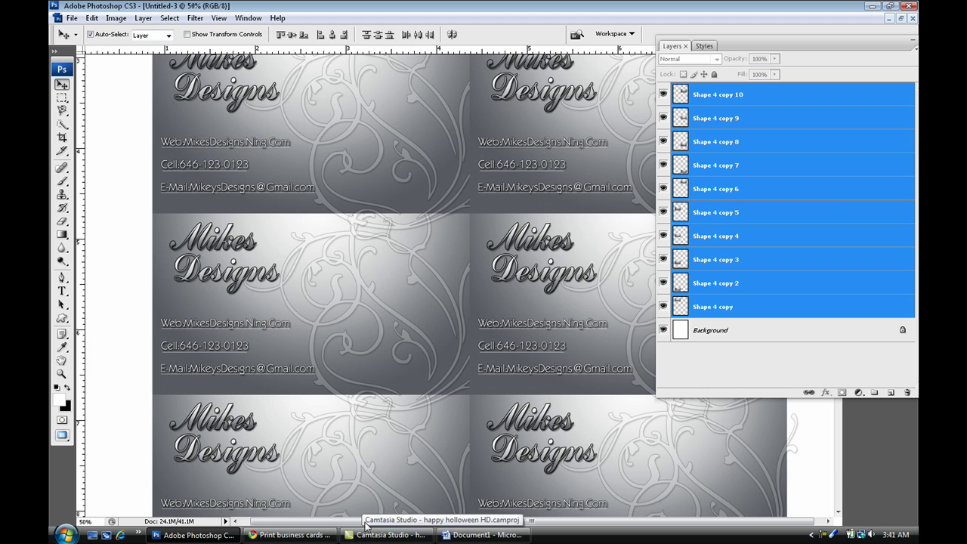
Browse the Office Online business card templates in Chrome, then bring Word's Document1 forward.
{"action": "left_click", "coordinate": [299, 534]}
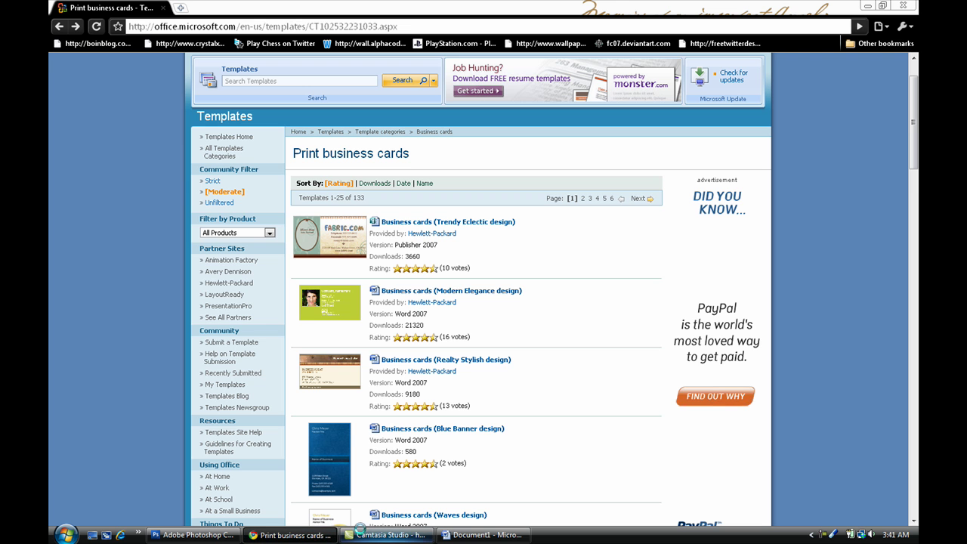
{"action": "scroll", "coordinate": [367, 181], "scroll_direction": "up", "scroll_amount": 1}
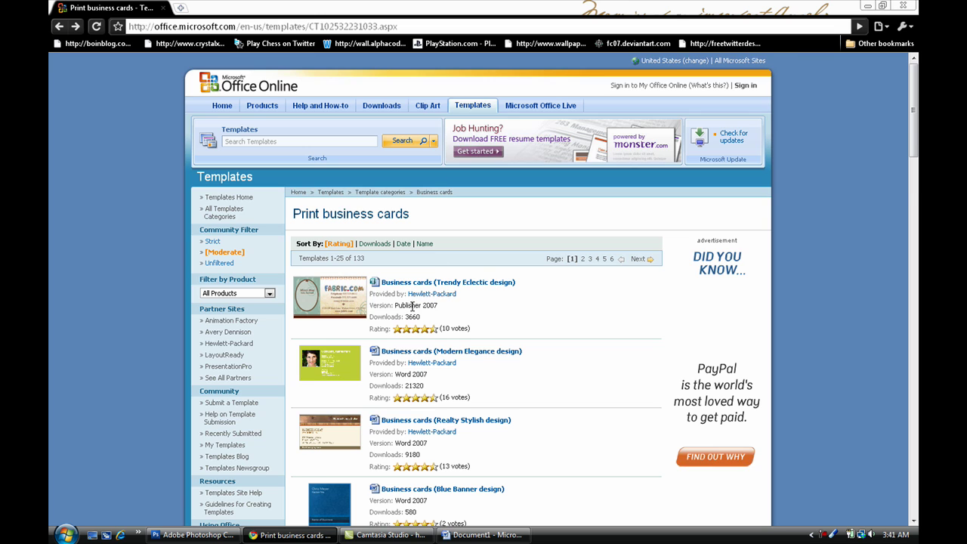
{"action": "scroll", "coordinate": [408, 313], "scroll_direction": "down", "scroll_amount": 5}
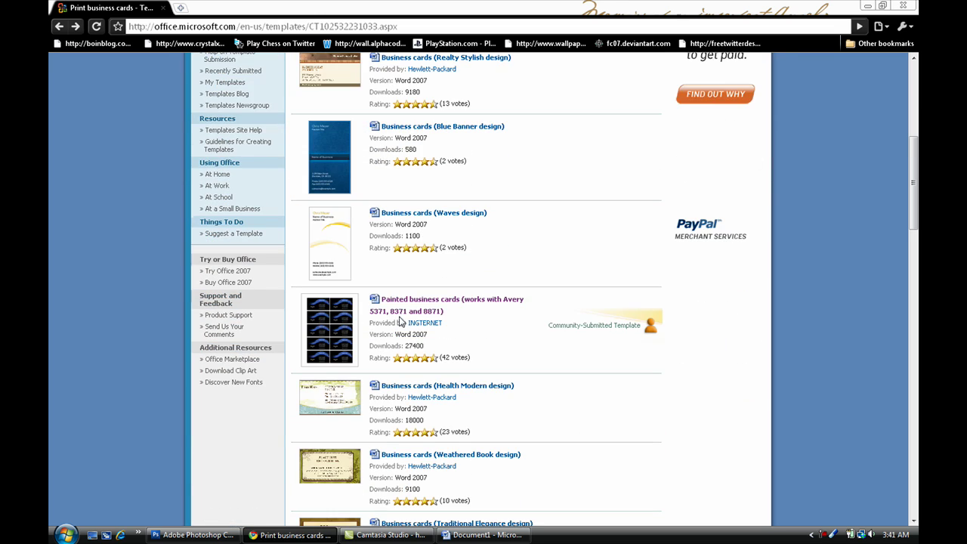
{"action": "scroll", "coordinate": [341, 361], "scroll_direction": "down", "scroll_amount": 3}
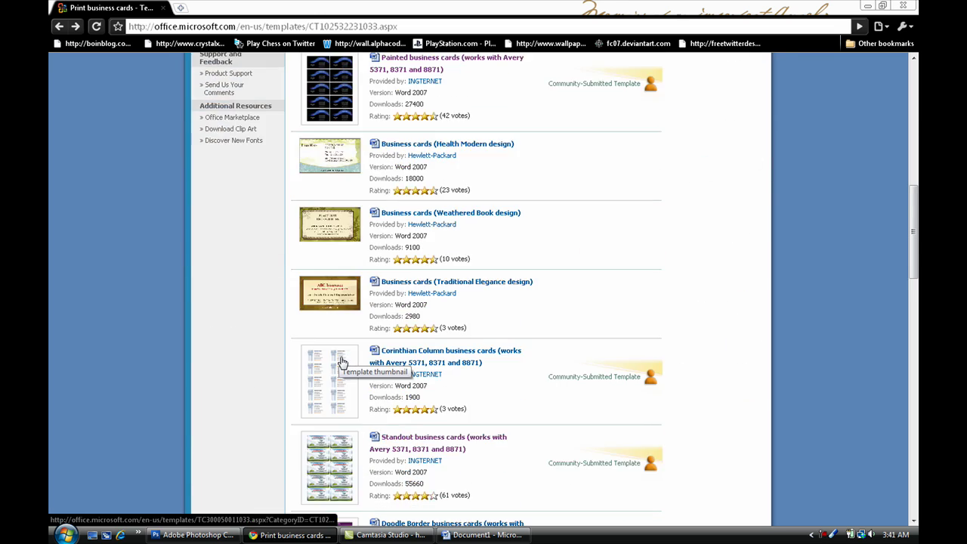
{"action": "scroll", "coordinate": [342, 361], "scroll_direction": "up", "scroll_amount": 2}
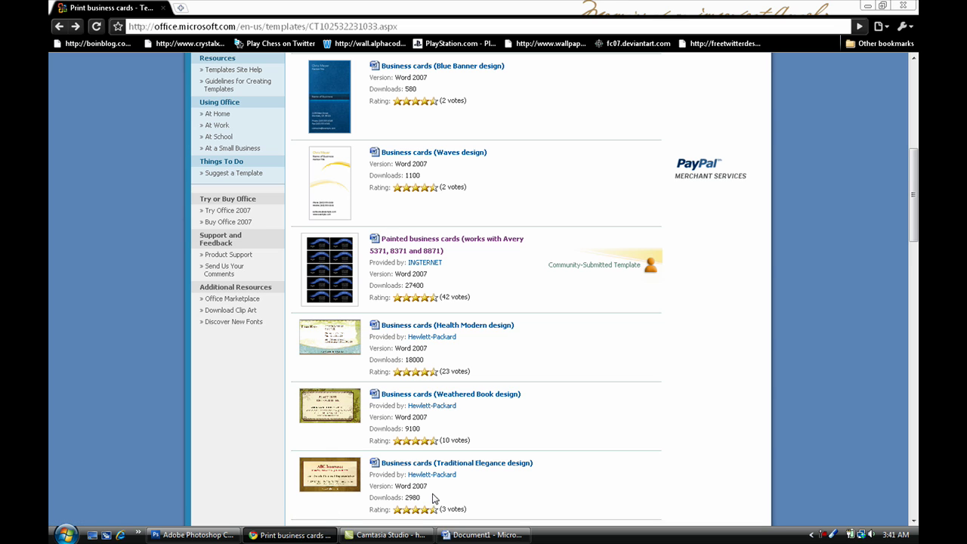
{"action": "left_click", "coordinate": [483, 535]}
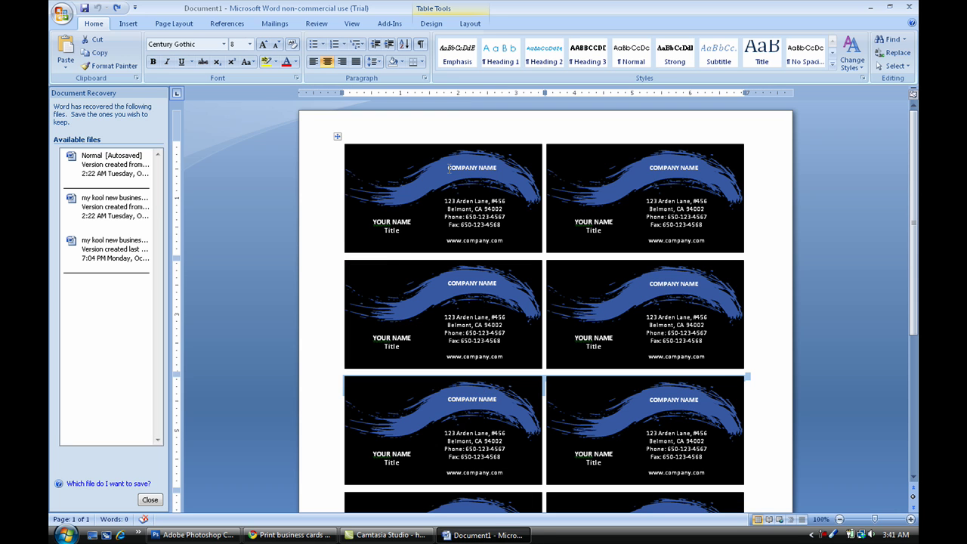
Select the address text box on the first black-and-blue business card.
{"action": "left_click", "coordinate": [487, 211]}
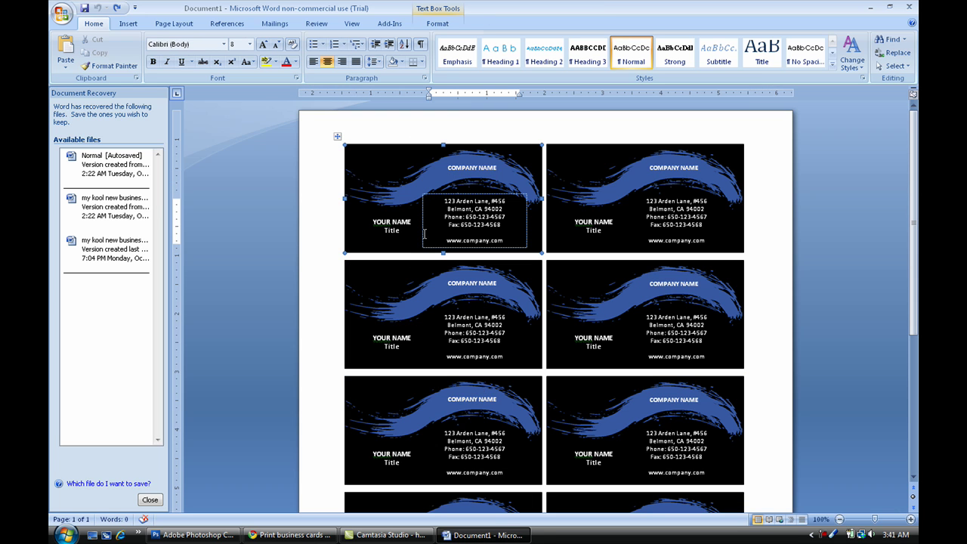